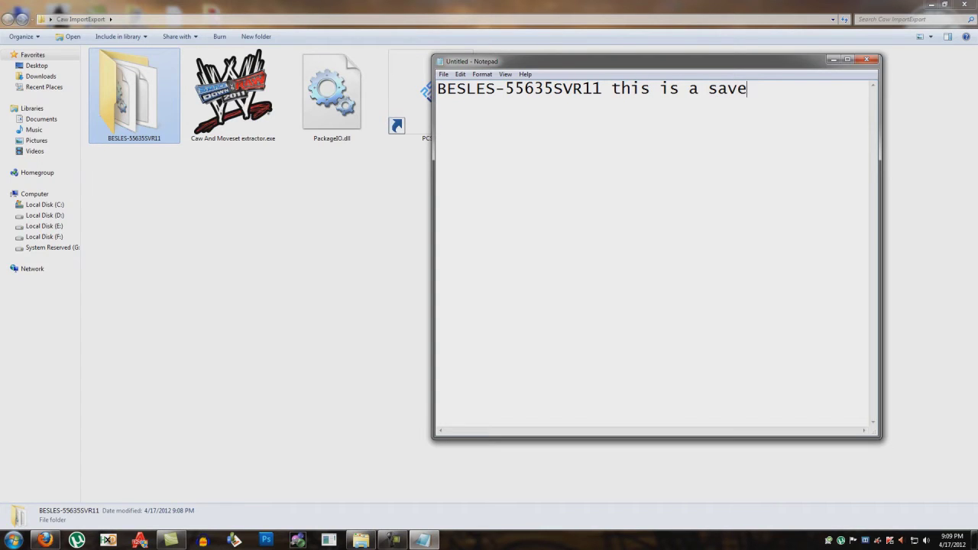
Complete the note to read "BESLES-55635SVR11 this is a save file which contains a caw at slot 1 so lets extract it using my tool"
type("ve file which contains ")
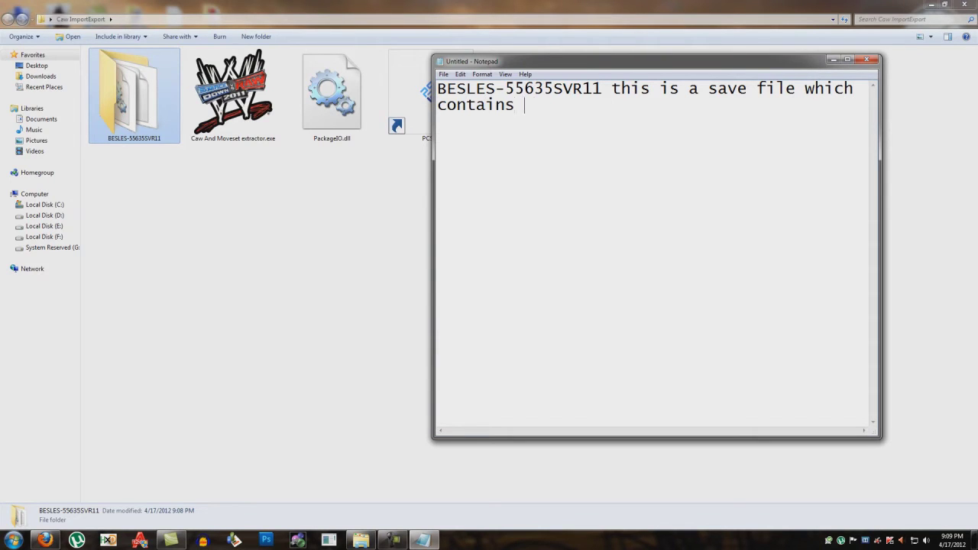
type("a caw at slot ")
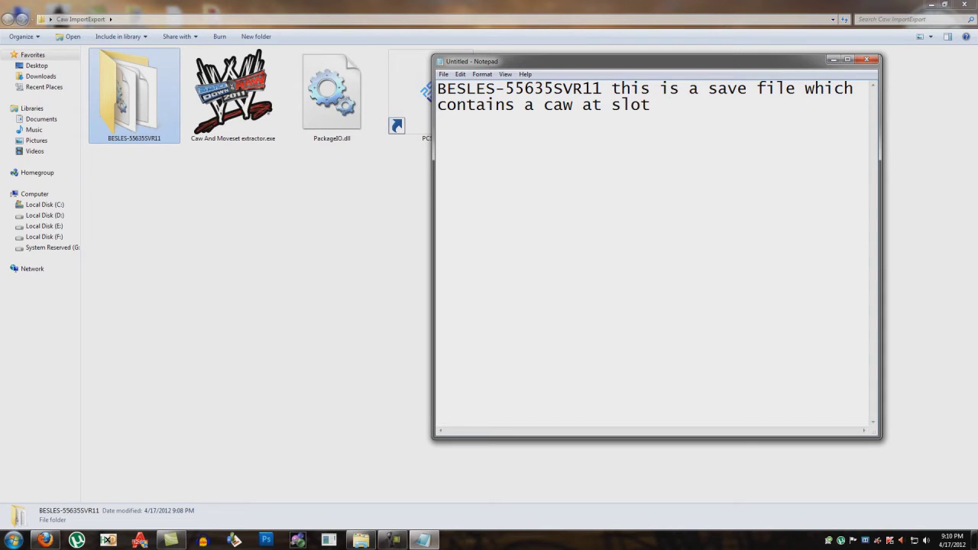
type("1 so lets extract it ")
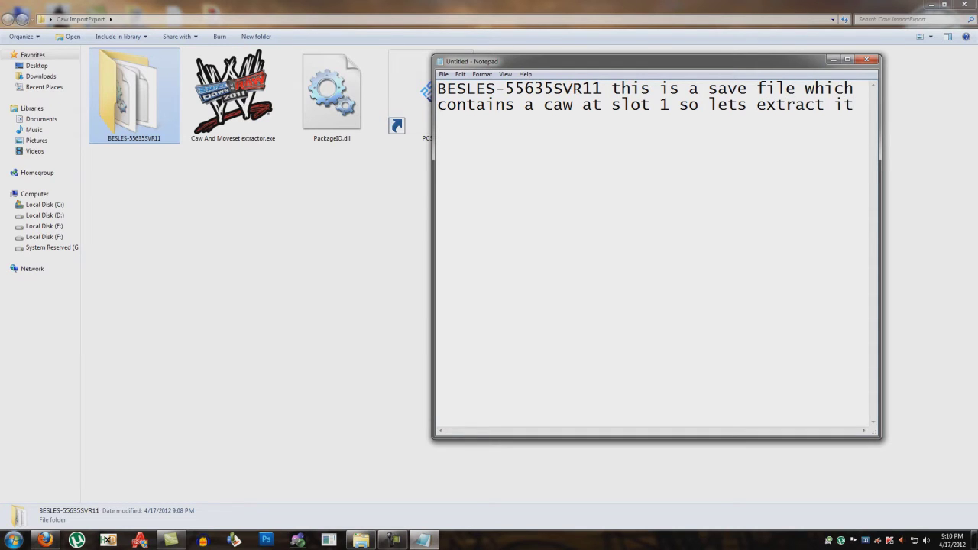
type("using my tool")
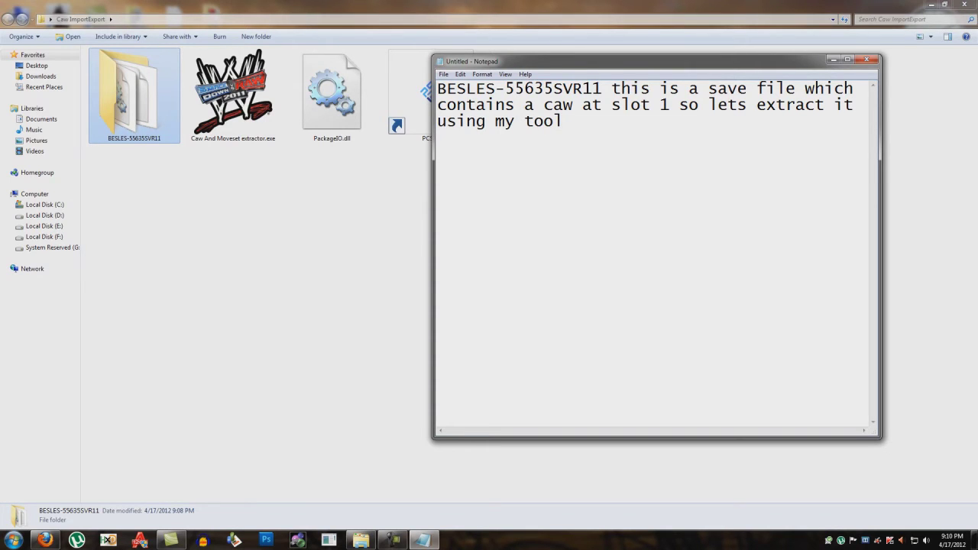
left_click(832, 60)
Launch Caw And Moveset extractor.exe and load the BESLES-55635SVR11 save file from the Caw ImportExport folder on the desktop
left_click(233, 96)
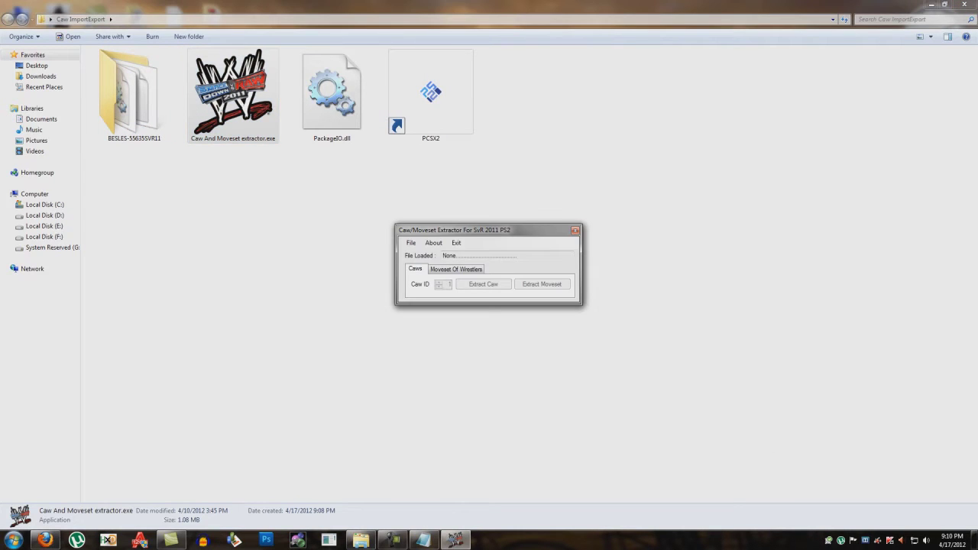
mouse_move(451, 230)
left_mouse_down()
mouse_move(434, 209)
mouse_move(451, 212)
left_mouse_up()
left_click(411, 225)
key("Return")
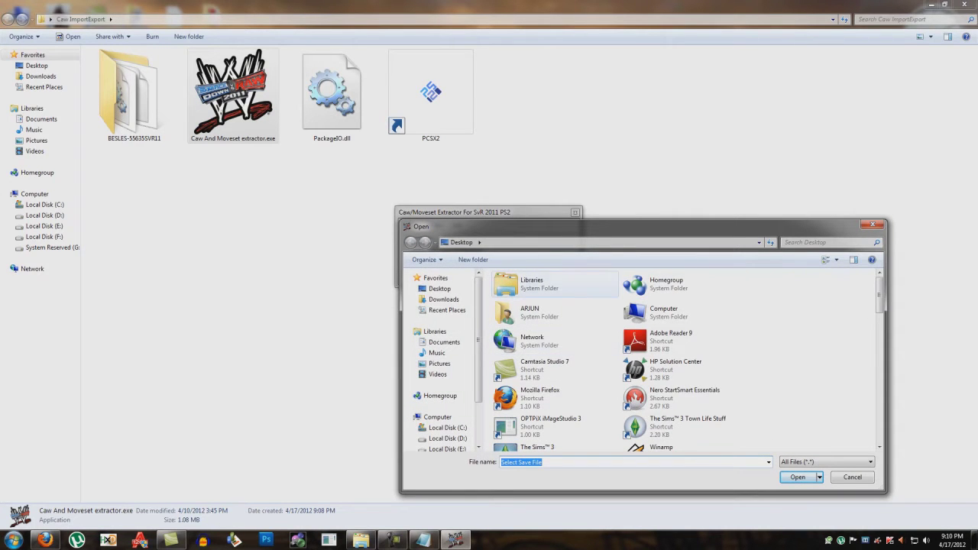
left_click(669, 313)
key("c")
key("c")
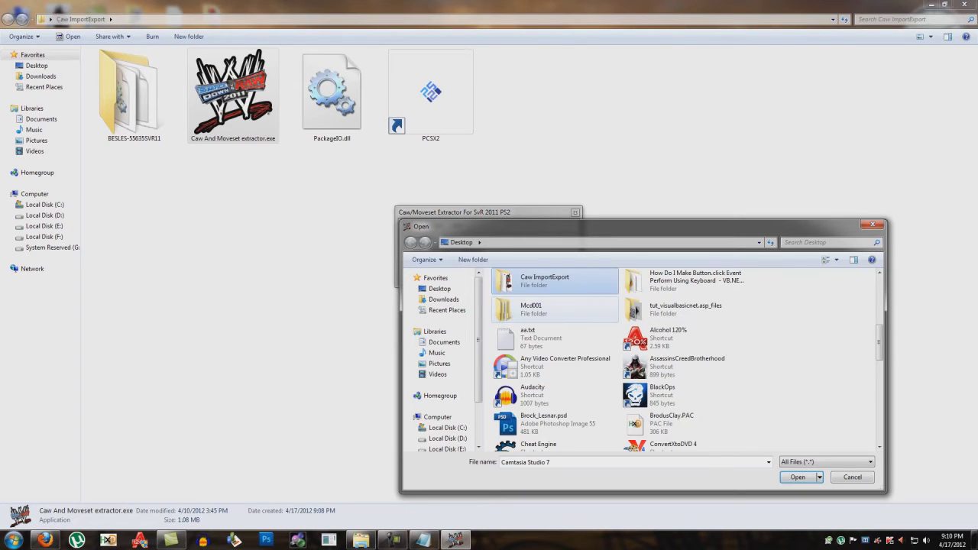
double_click(544, 280)
double_click(530, 289)
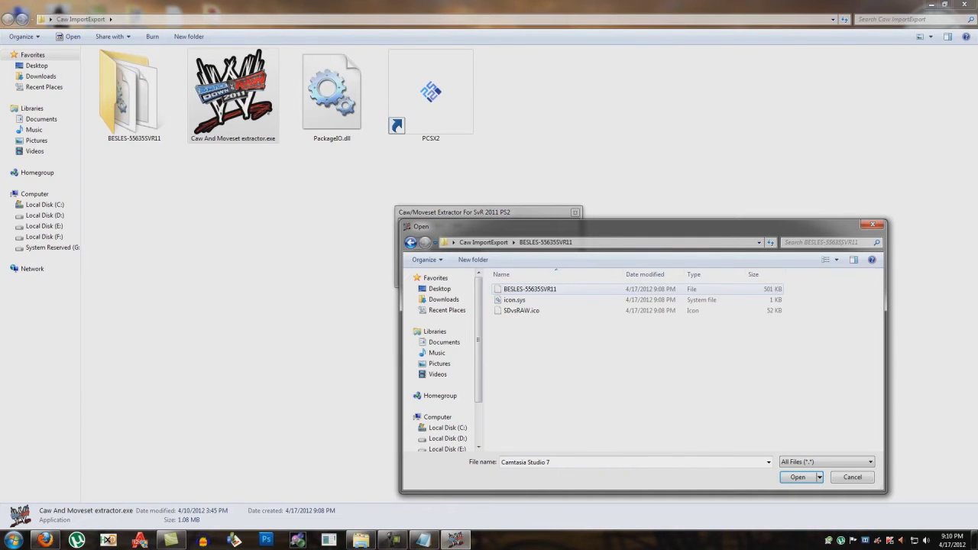
double_click(529, 288)
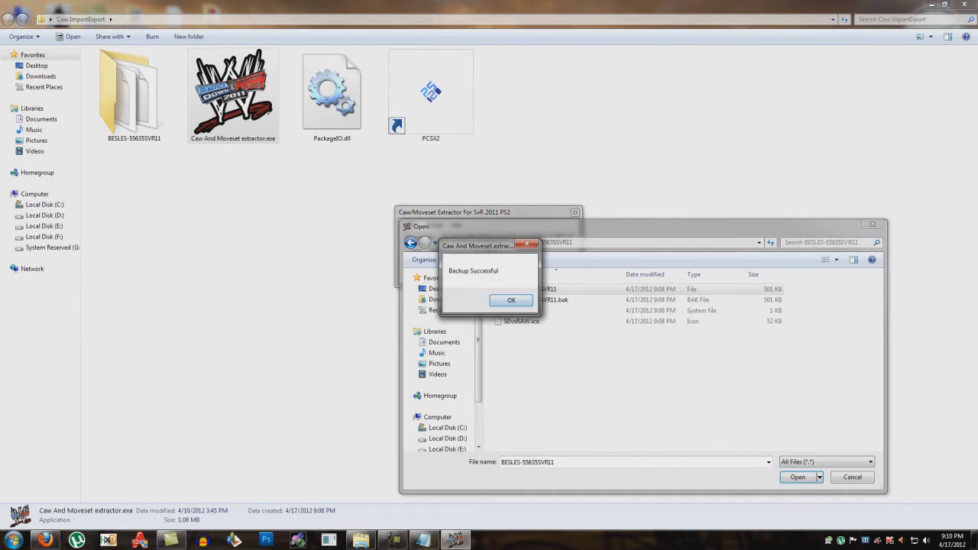
key("Return")
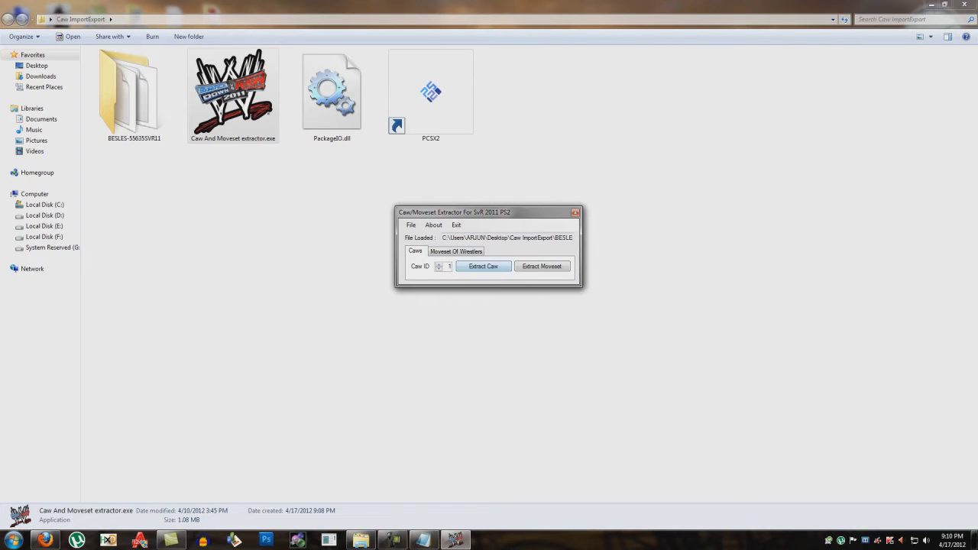
Extract the caw with ID 1 as Caw.caw into the Caw ImportExport folder and close the extractor
left_click(482, 266)
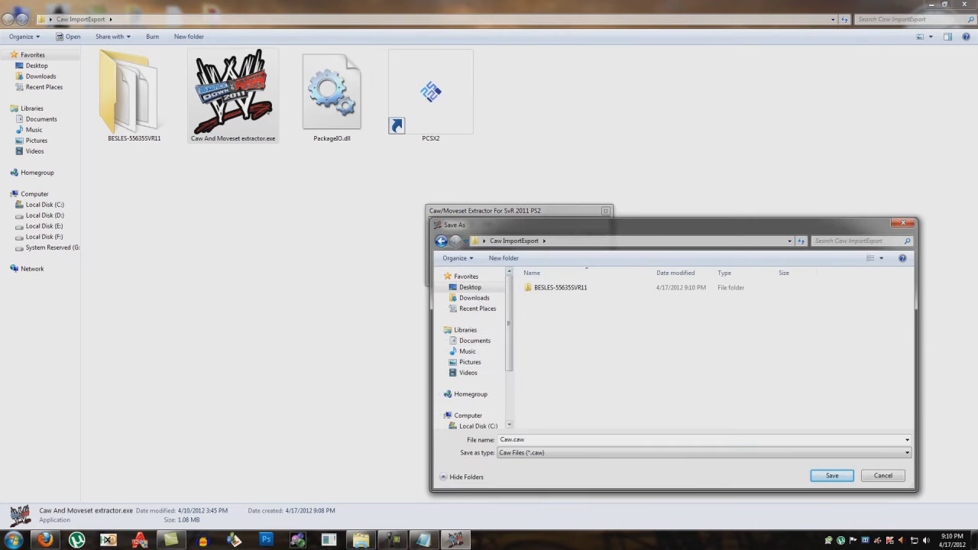
key("Return")
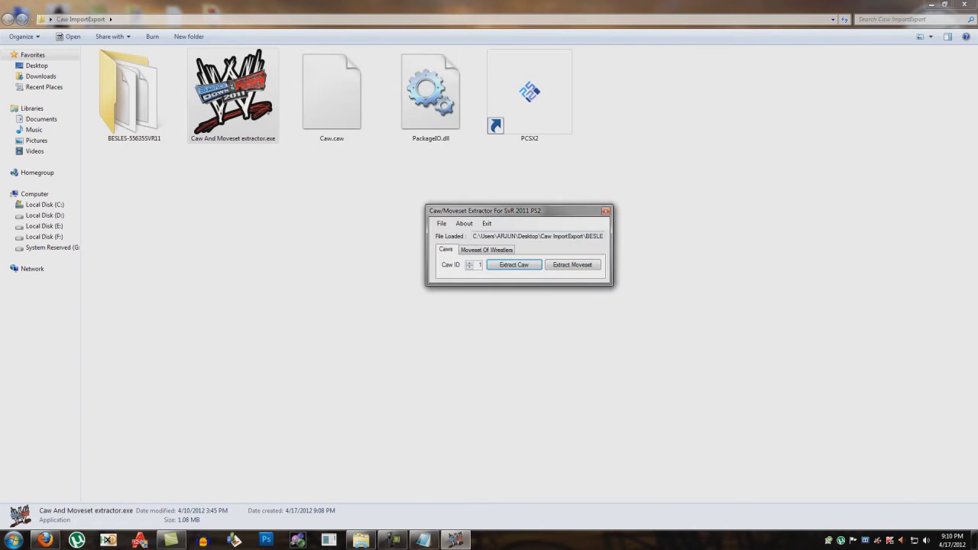
left_click(606, 211)
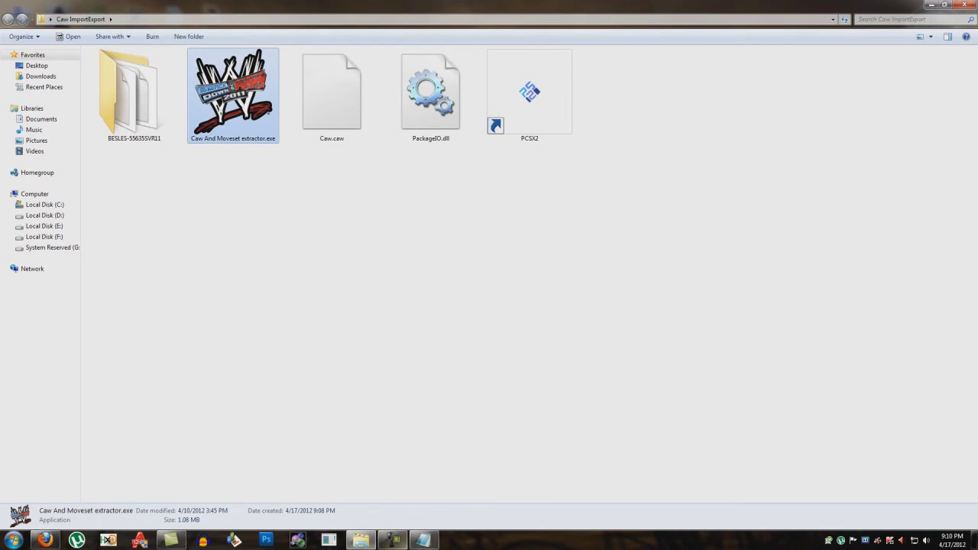
Switch to Notepad, replace the note with "this is a caw lets see it in hxd" and put the note away
left_click(423, 540)
key("ctrl+a")
key("BackSpace")
type("this is a ca")
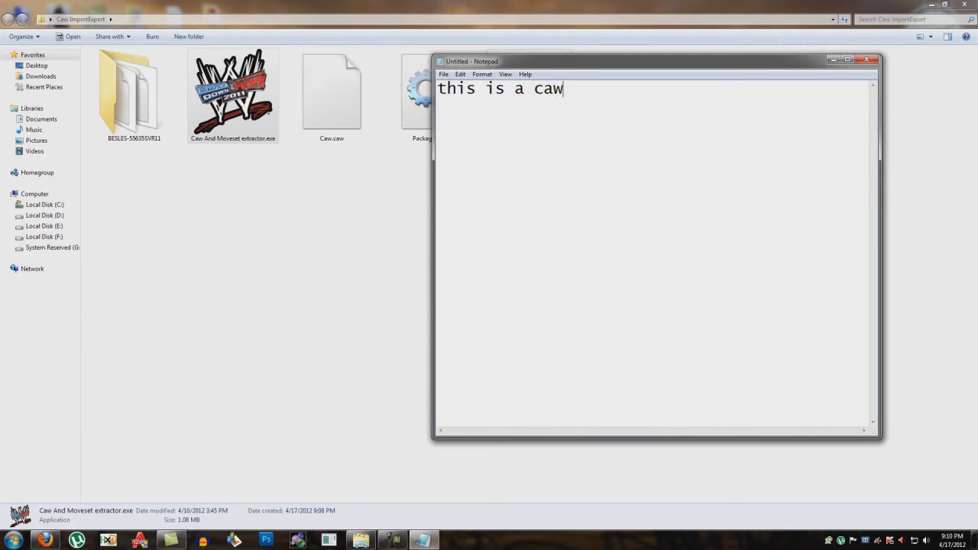
type("w lets see it")
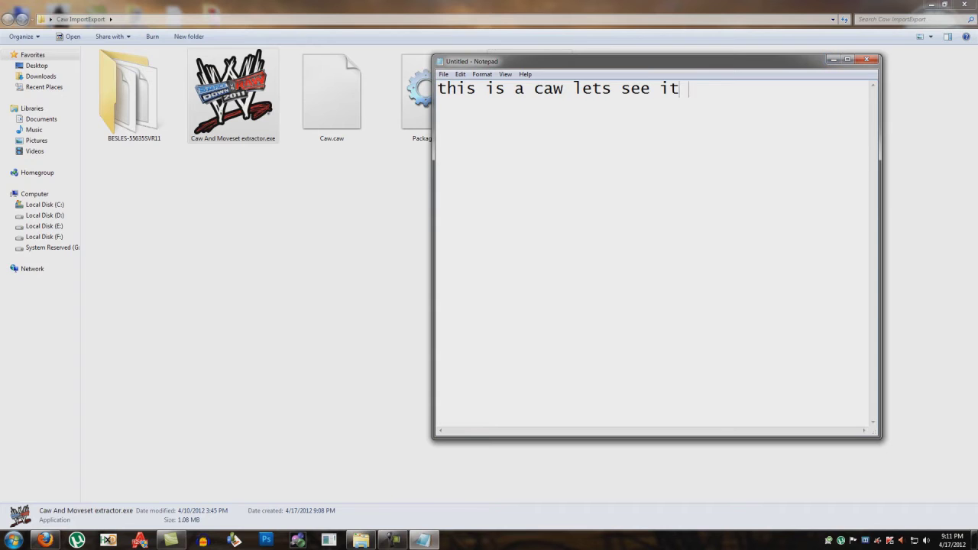
type(" in hxd")
left_click(833, 58)
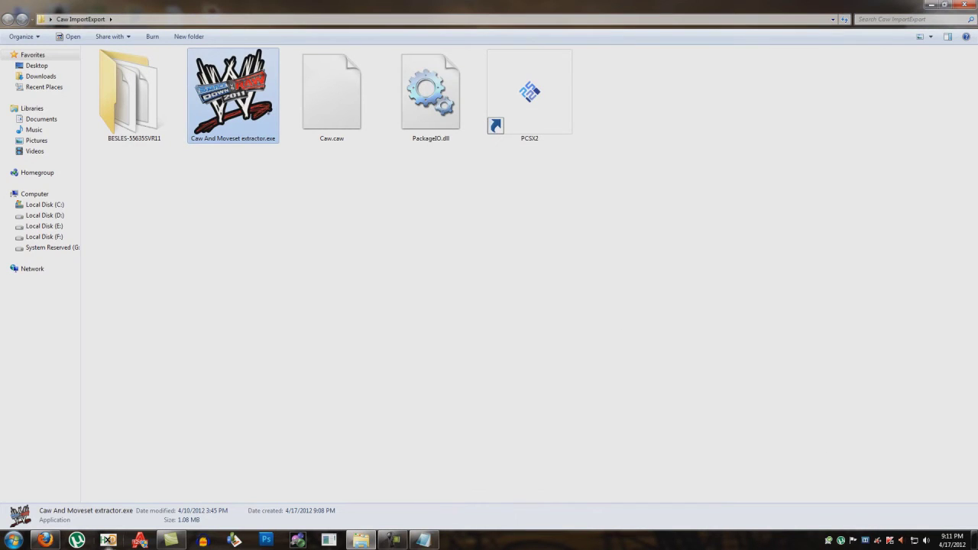
Open the extracted Caw.caw file in the HxD hex editor and look through its contents
left_click(108, 540)
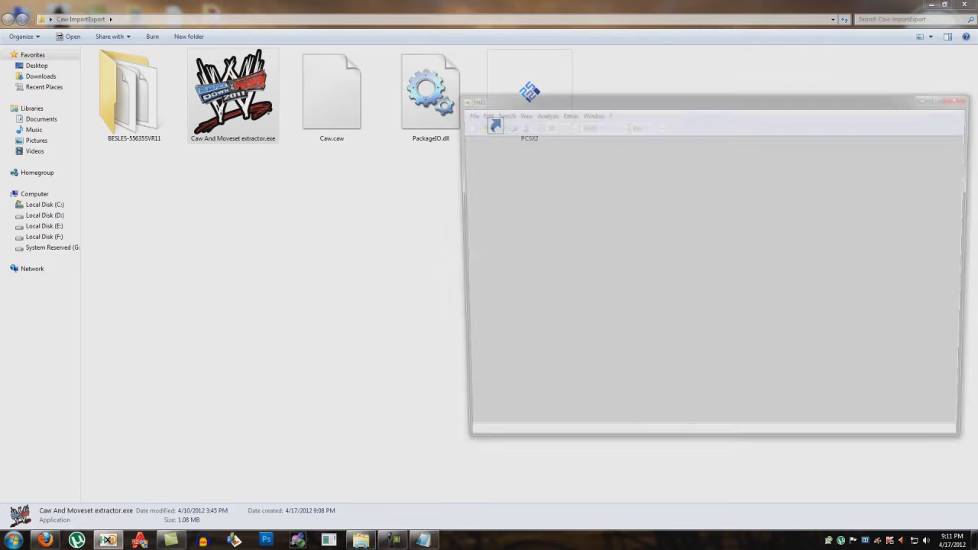
left_click_drag(331, 93, 598, 191)
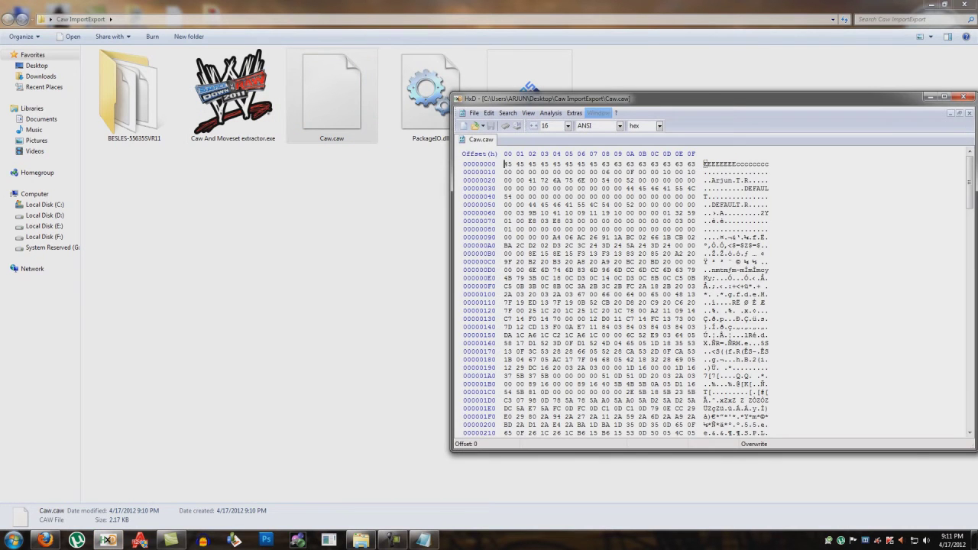
left_click_drag(535, 97, 437, 100)
left_click_drag(614, 182, 635, 183)
left_click(636, 183)
scroll(635, 182, "down", 19)
scroll(634, 182, "up", 19)
scroll(634, 182, "down", 20)
scroll(635, 182, "up", 20)
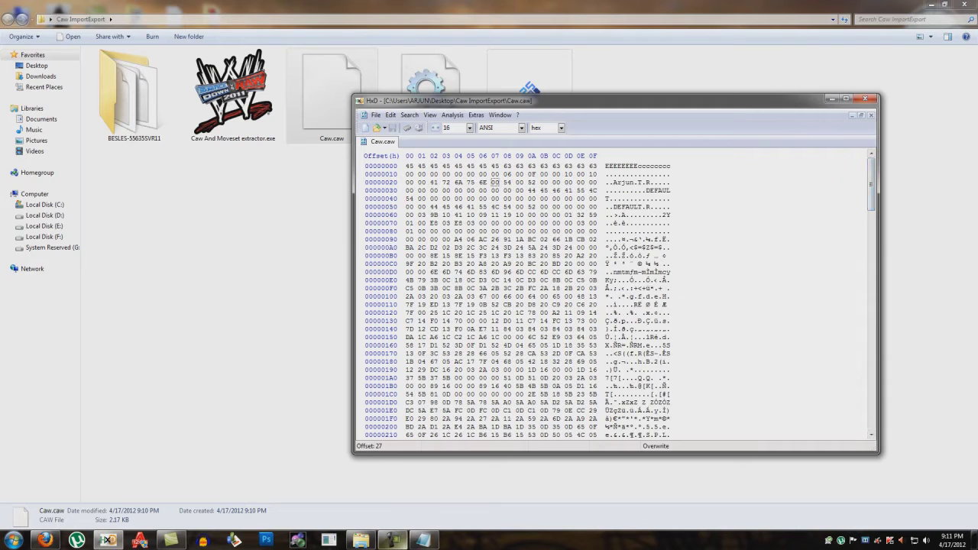
In Notepad, replace the note with "it can be anything and you can exchange between ps2/psp btw this tool only supports ps2"
left_click(424, 540)
left_click_drag(534, 89, 746, 89)
key("ctrl+a")
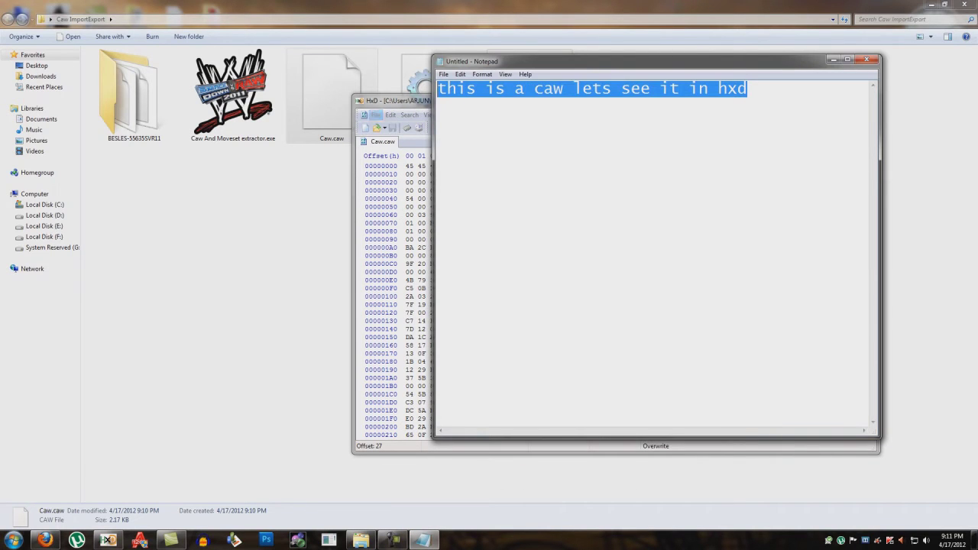
type("it can be ")
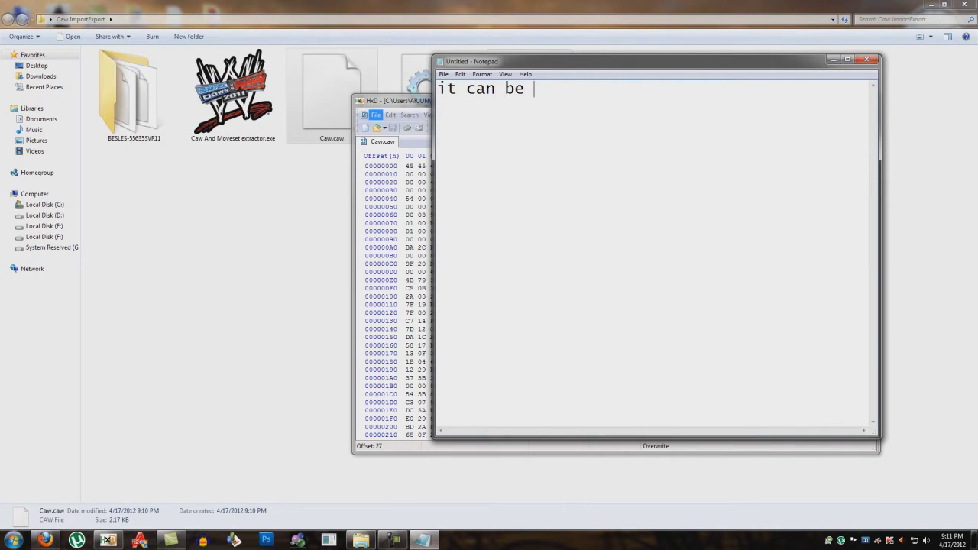
type("anything an")
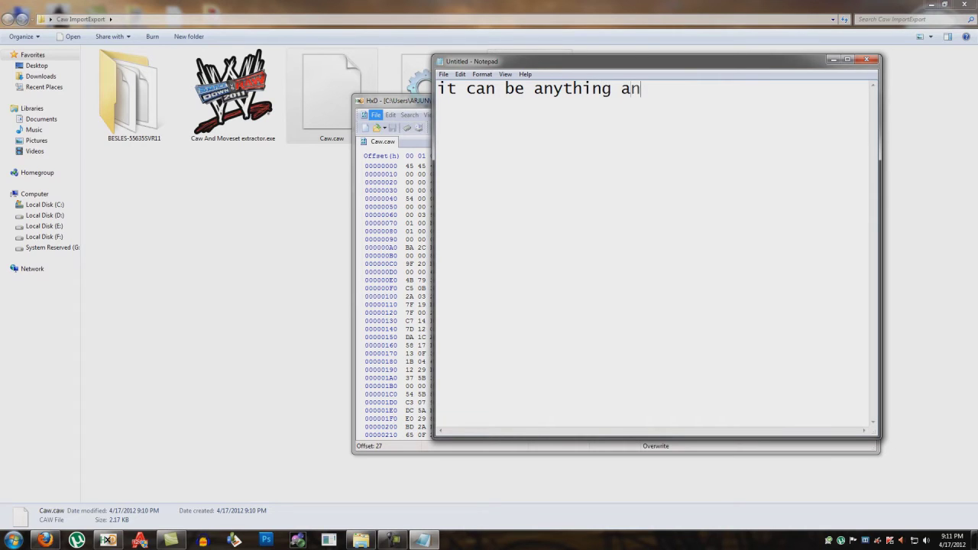
type("d you can ex")
type("change")
type("bet")
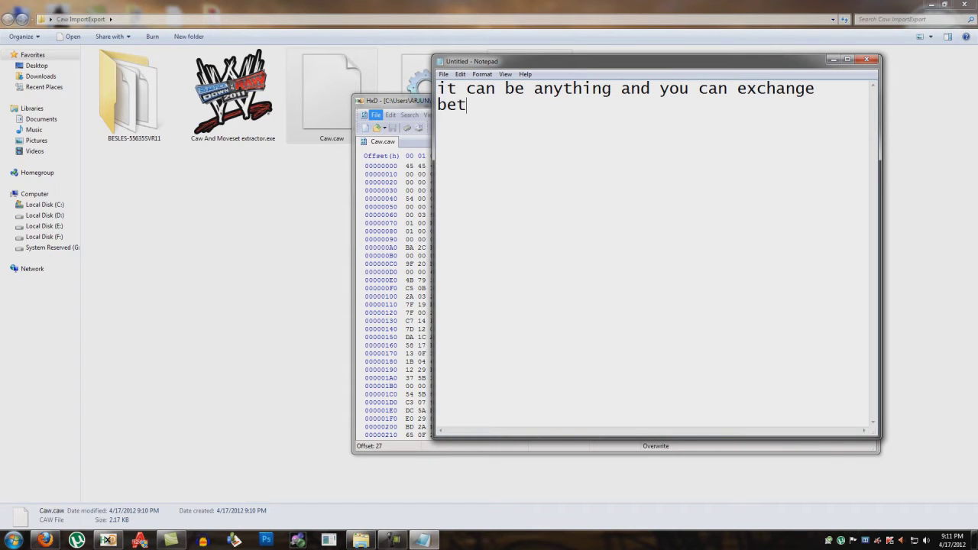
type("ween ps2/psp b")
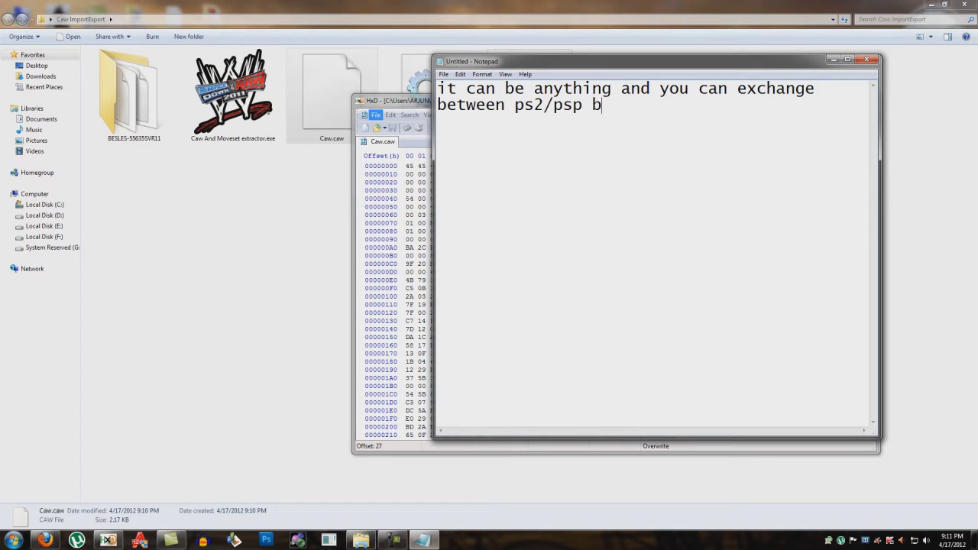
type("tw this tool onluy y supports ps2")
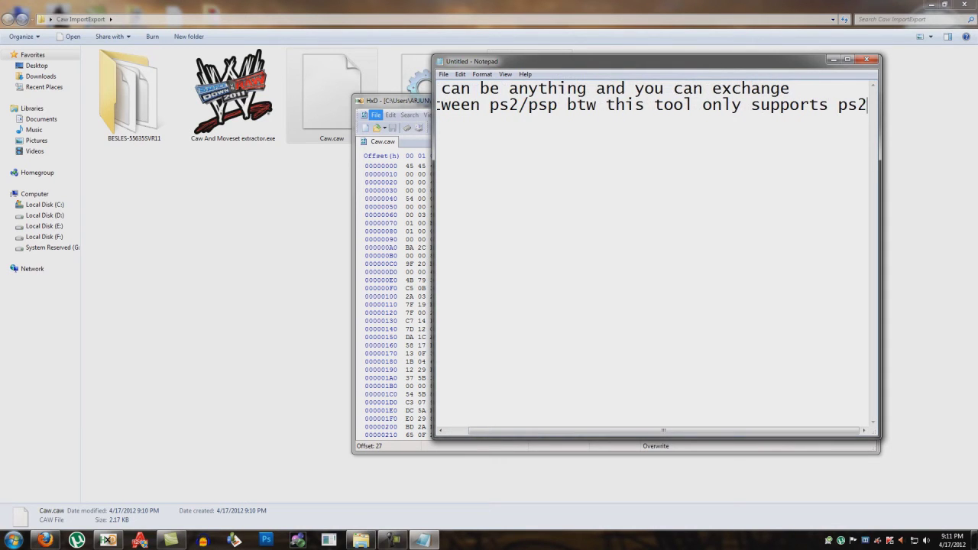
Clear the note and write "now lets run pcsx2" instead
key("ctrl+a")
key("Delete")
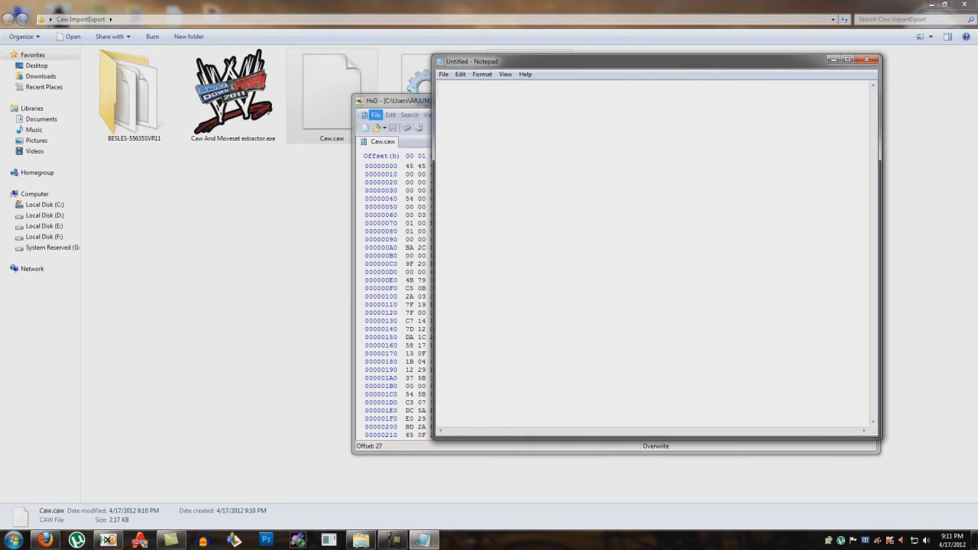
left_click(833, 59)
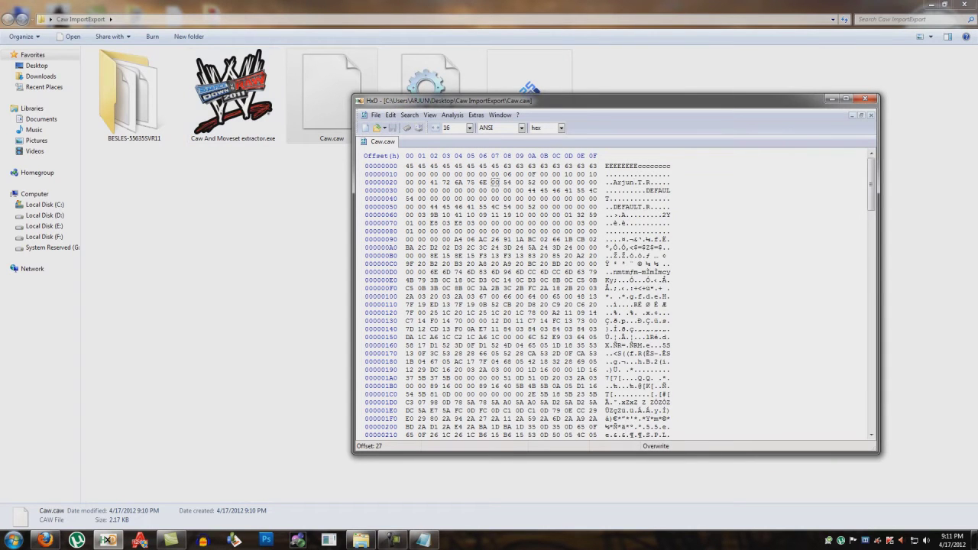
left_click(424, 540)
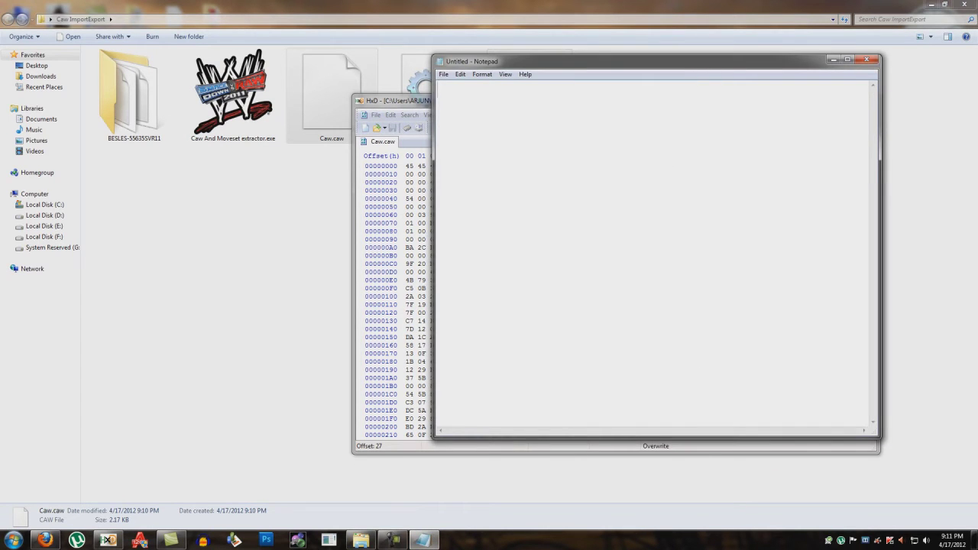
type("now lets run pc")
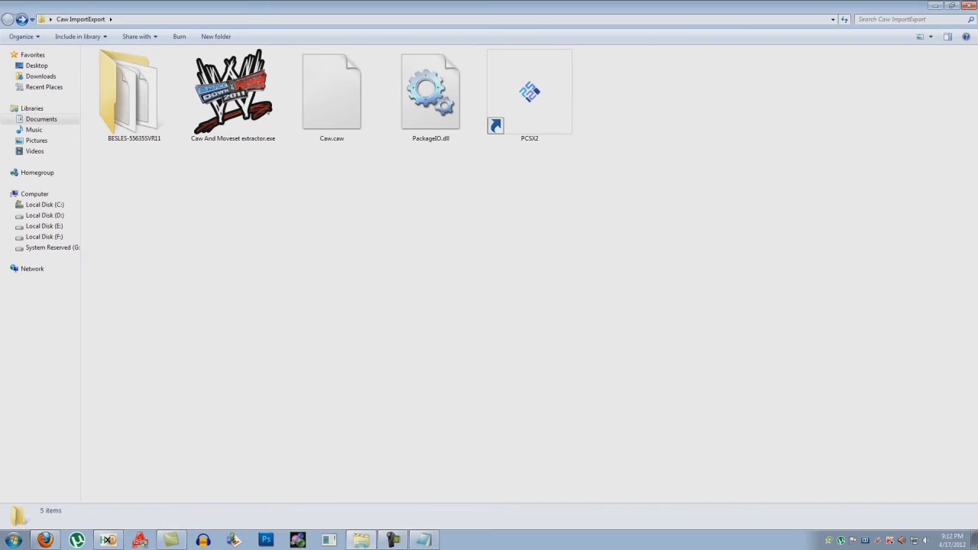
Launch PCSX2 from the Caw ImportExport folder, boot the WWE game and answer the memory card slot 1 format prompt
double_click(530, 95)
left_click_drag(550, 139, 476, 179)
left_click(412, 189)
left_click(440, 212)
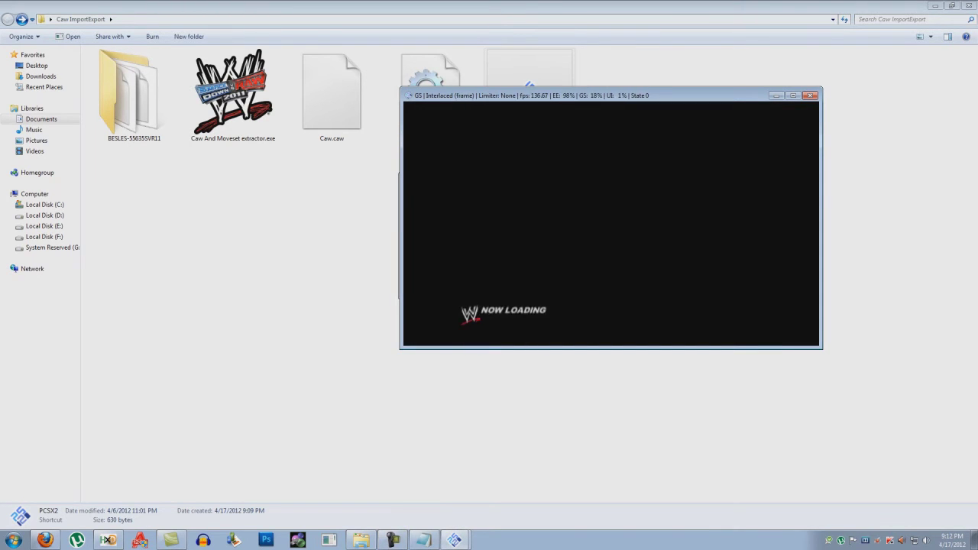
left_click_drag(596, 96, 481, 122)
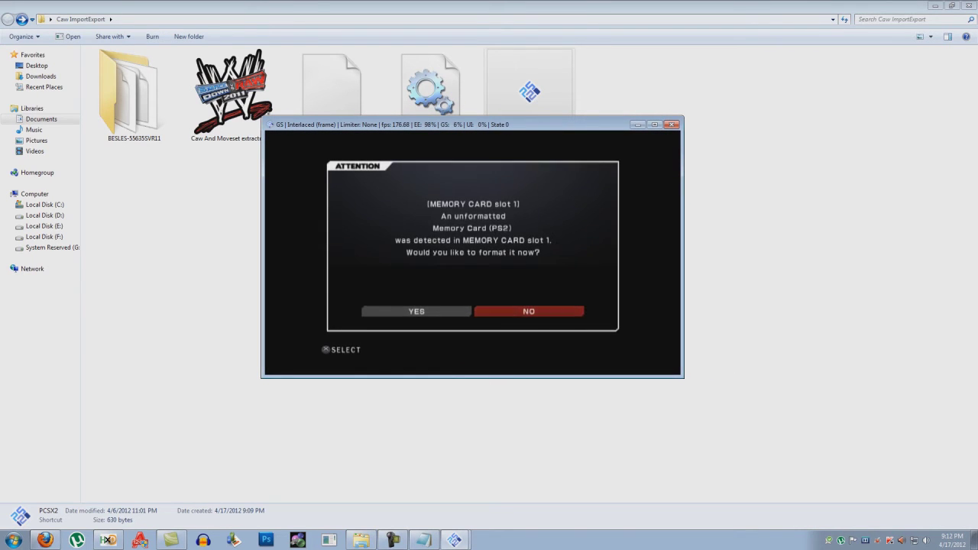
key("x")
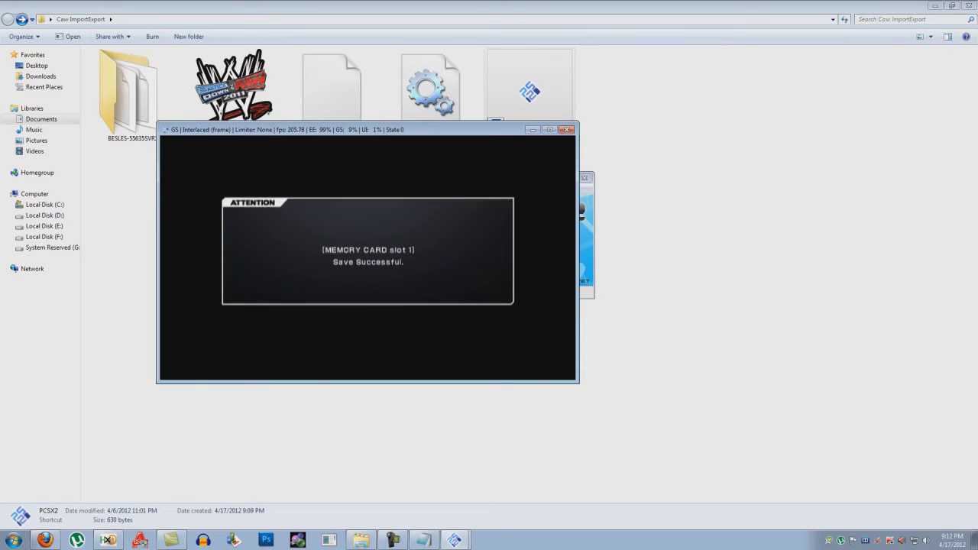
In Notepad, replace the note with "this importing requires little hex editing sorry"
left_click(423, 540)
key("ctrl+a")
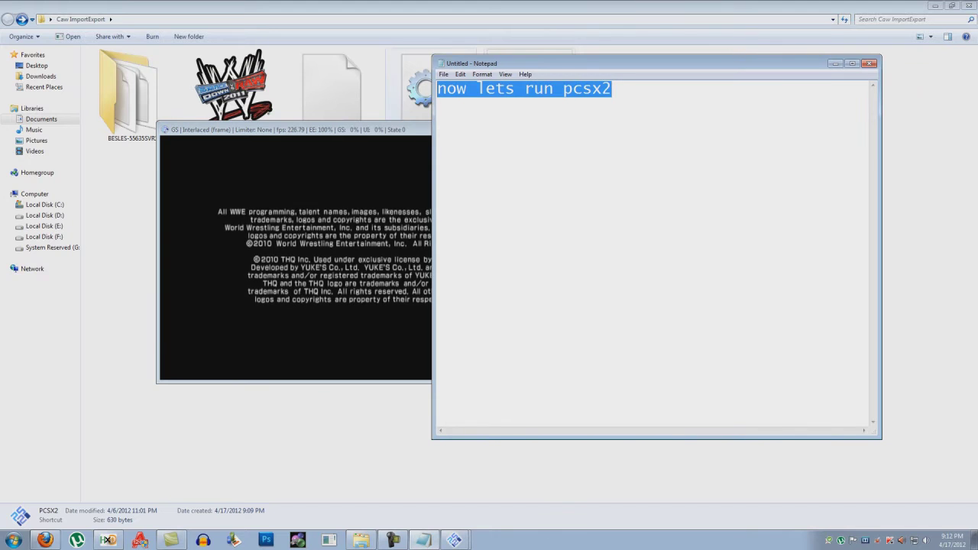
type("this impo")
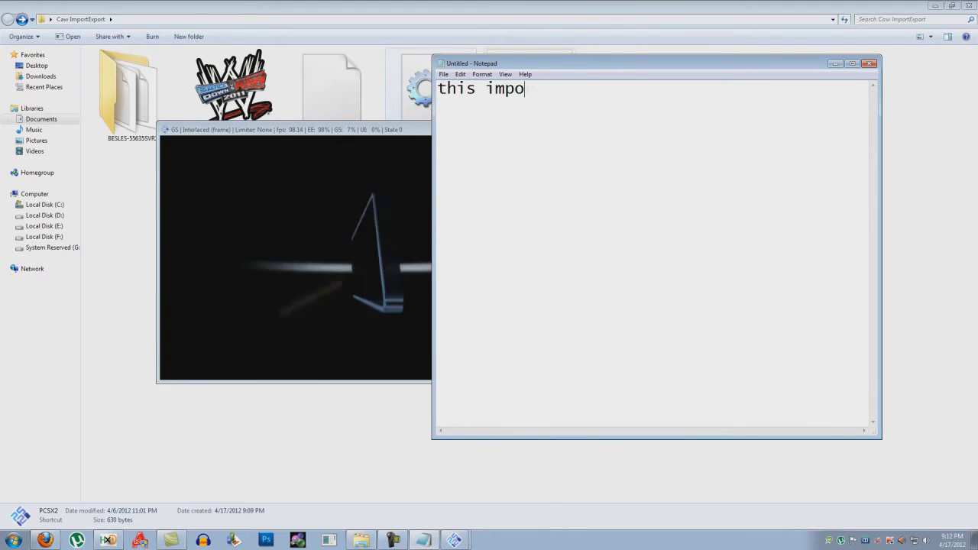
type("rting req")
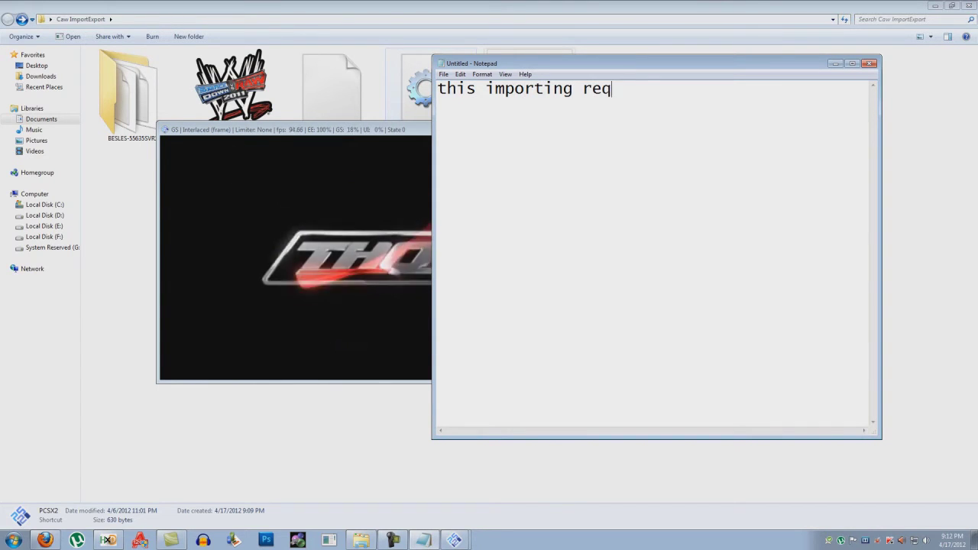
type("uires l")
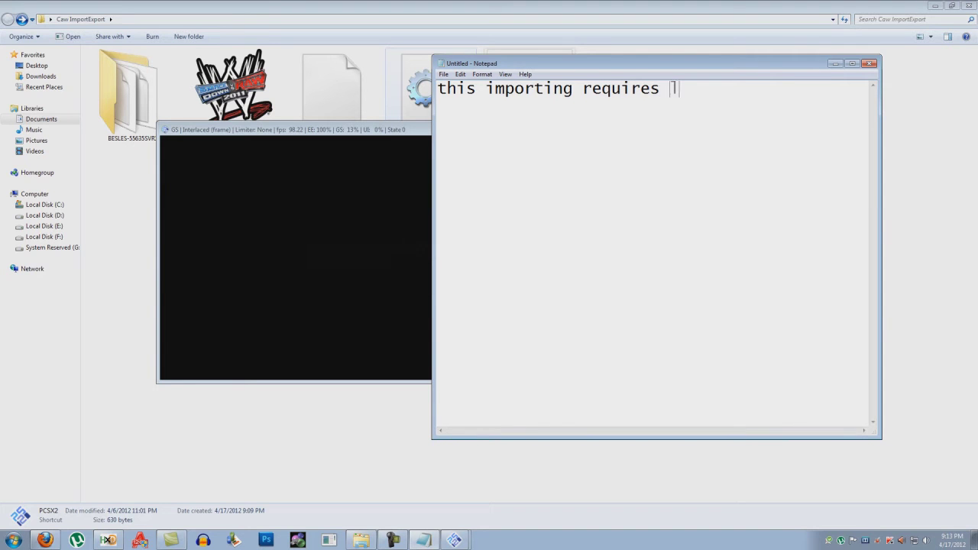
type("ittle hex")
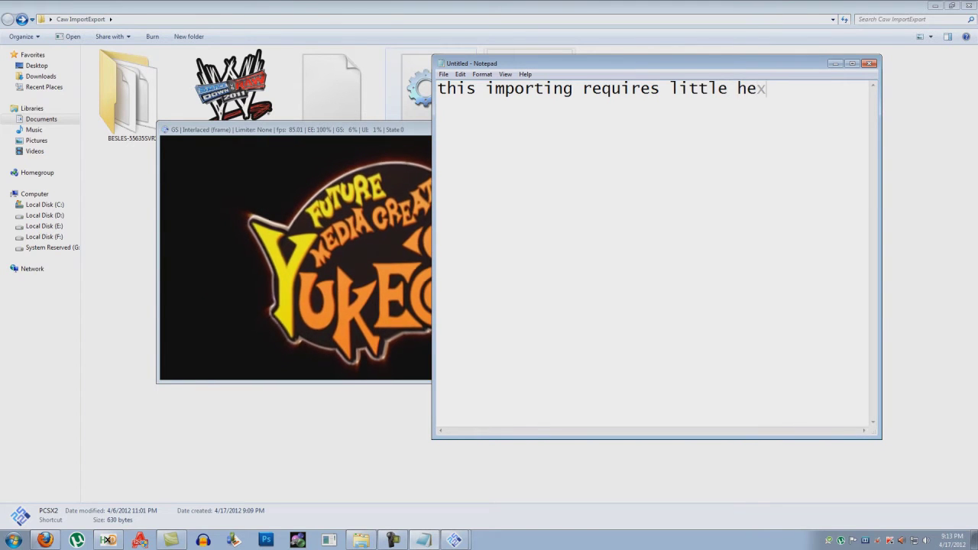
type(" editing ")
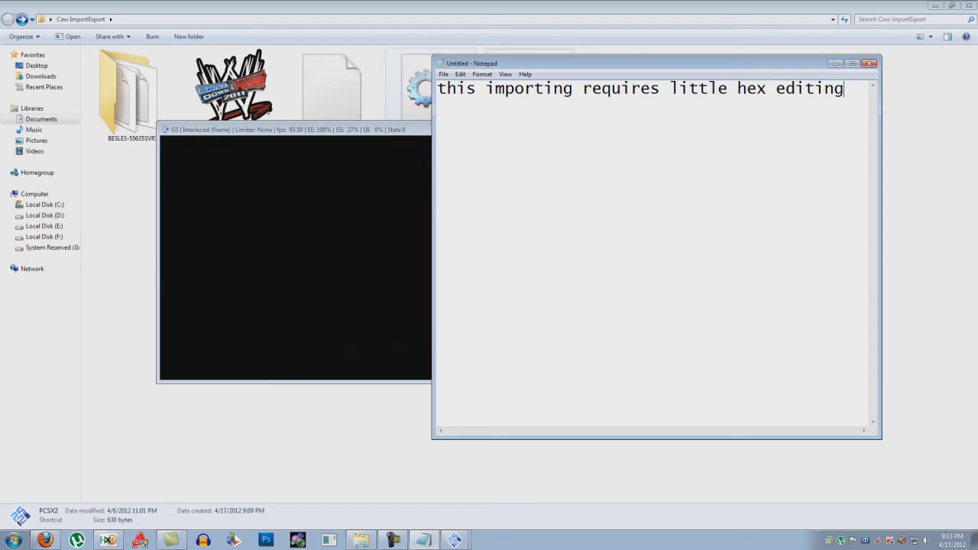
type("sorry")
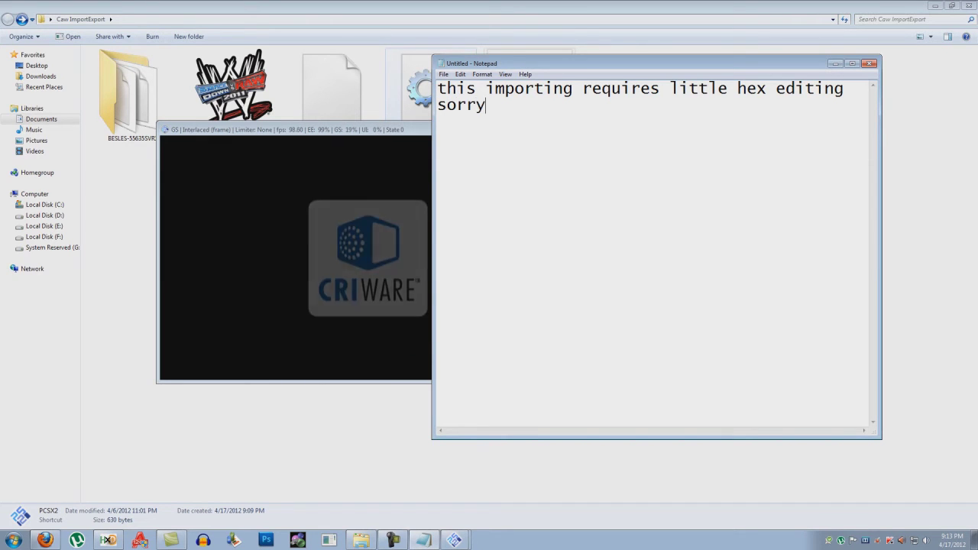
Clear the note and minimize Notepad to get back to the game
key("ctrl+a")
key("BackSpace")
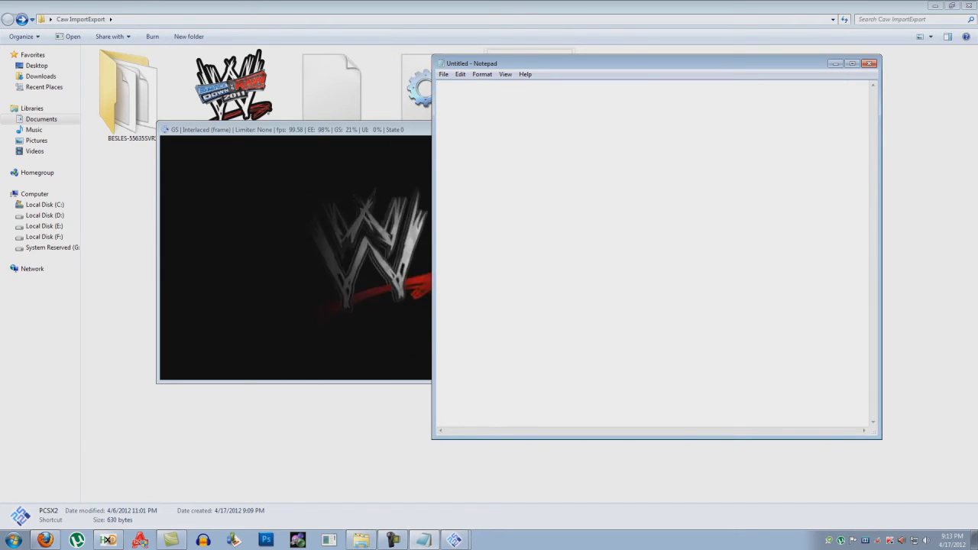
left_click(835, 63)
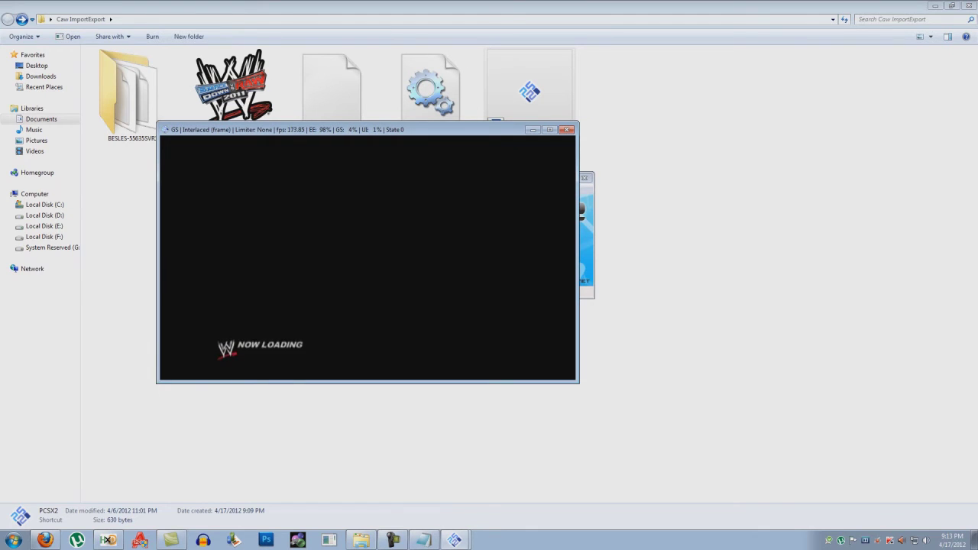
Continue to the game's main menu and highlight Create Modes
key("Return")
key("Down")
key("Down")
key("Down")
Switch to Notepad, write "now create a random caw" and minimize it again
key("alt+Tab")
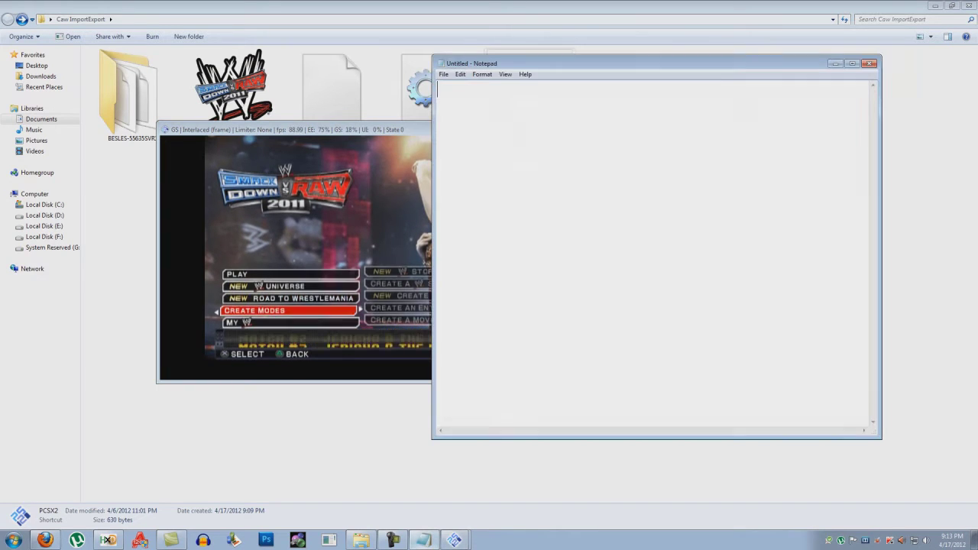
type("now create a random")
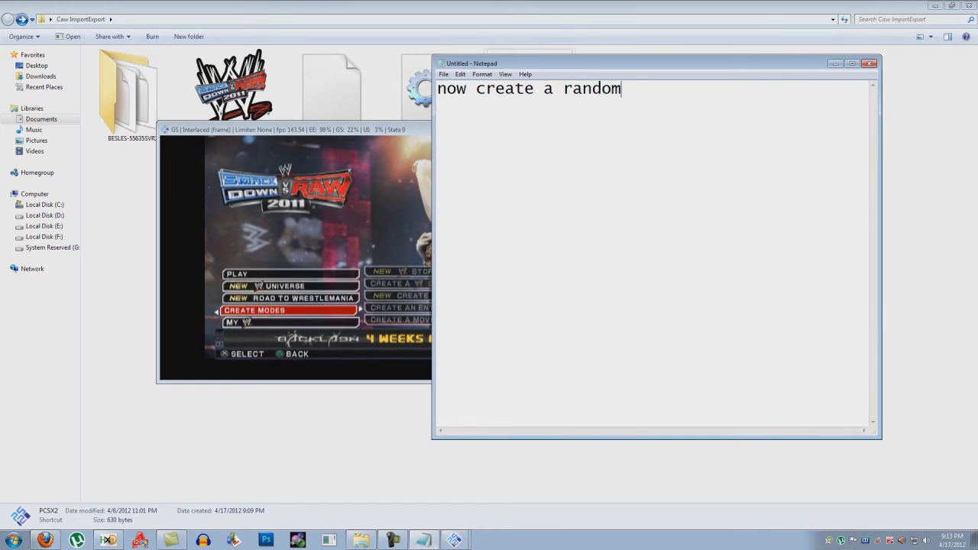
type(" caw")
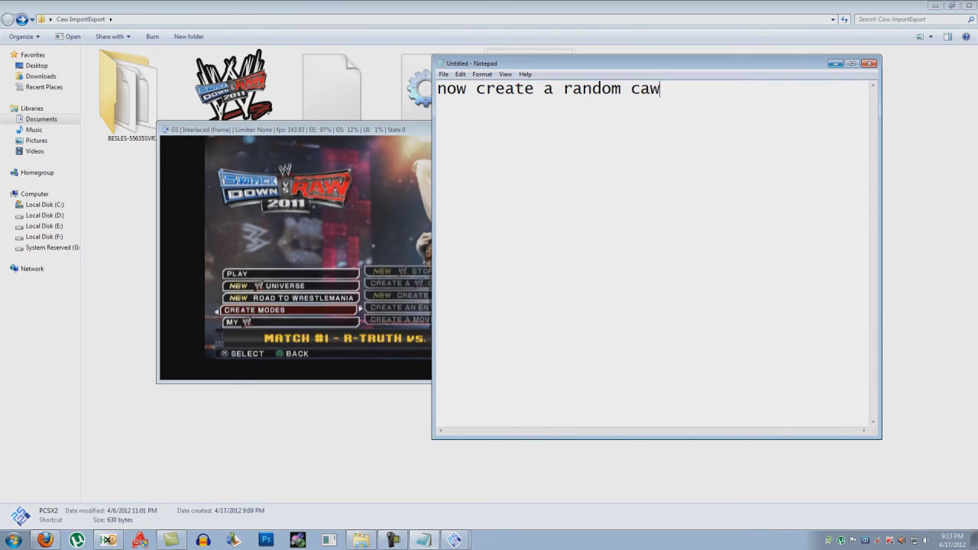
left_click(835, 63)
In the game's Create a Superstar mode, open Templates and load Sample Superstar 1
key("Right")
key("Down")
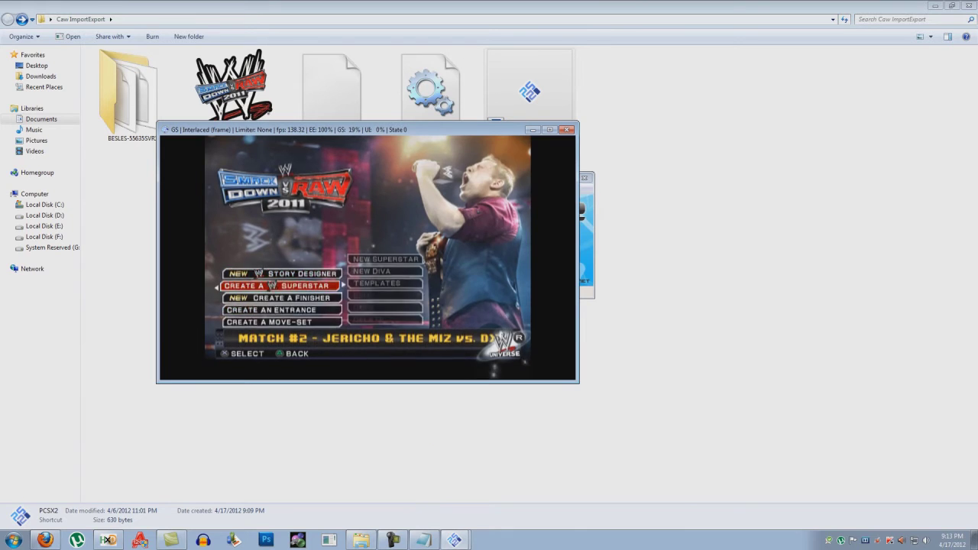
key("Right")
key("Down")
key("Down")
key("Return")
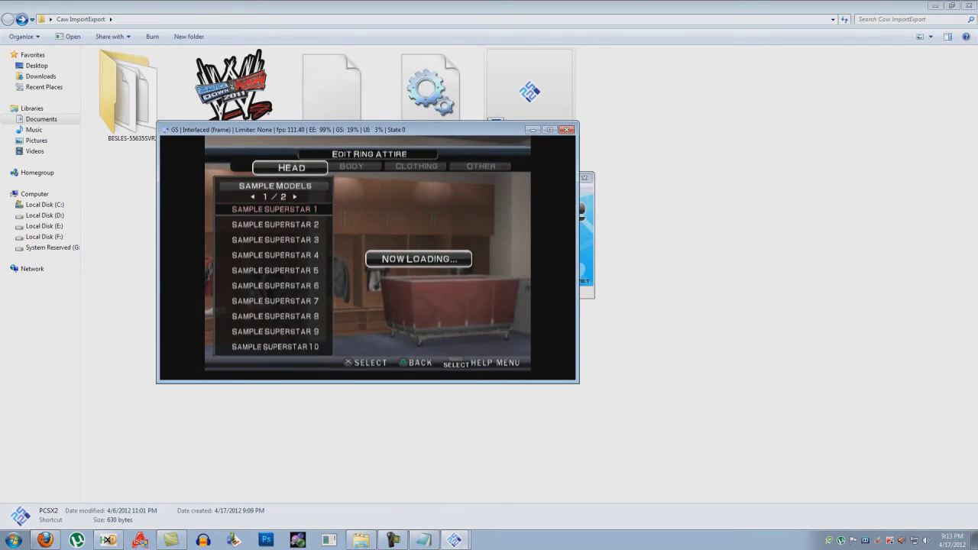
key("Return")
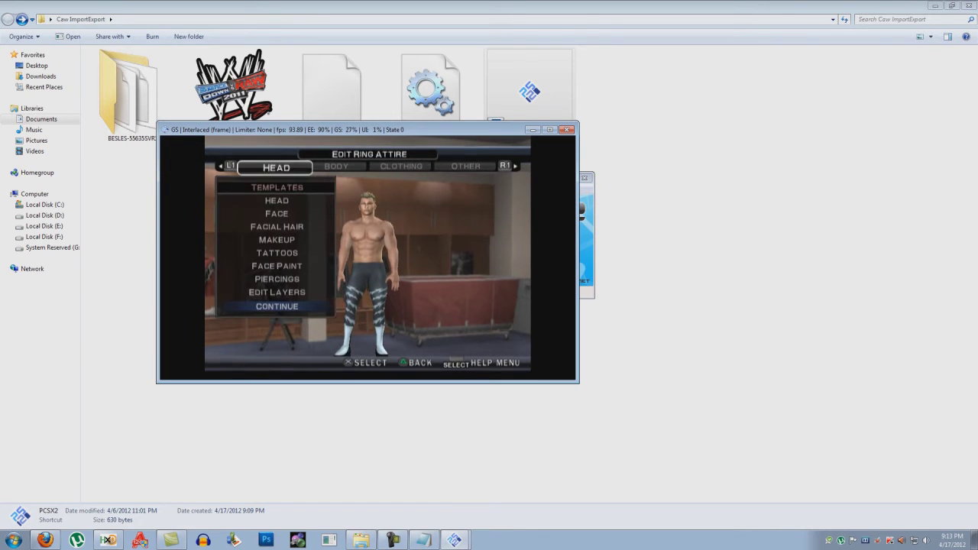
Go to the Other category of Edit Ring Attire and choose Finalize
key("q")
key("Down")
key("Down")
key("Down")
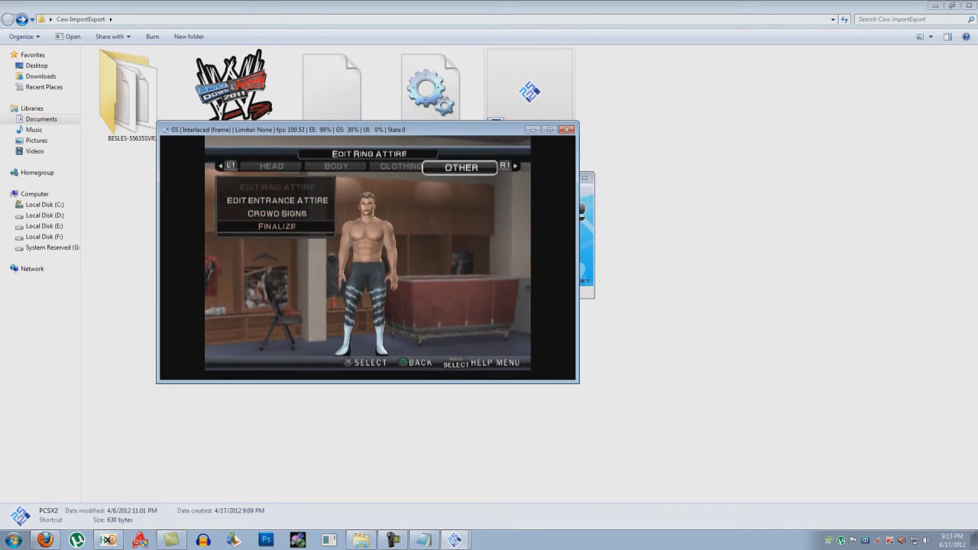
key("Return")
Replace the DEFAULT name on the roster application form with the wrestler's new name and submit the application
key("Return")
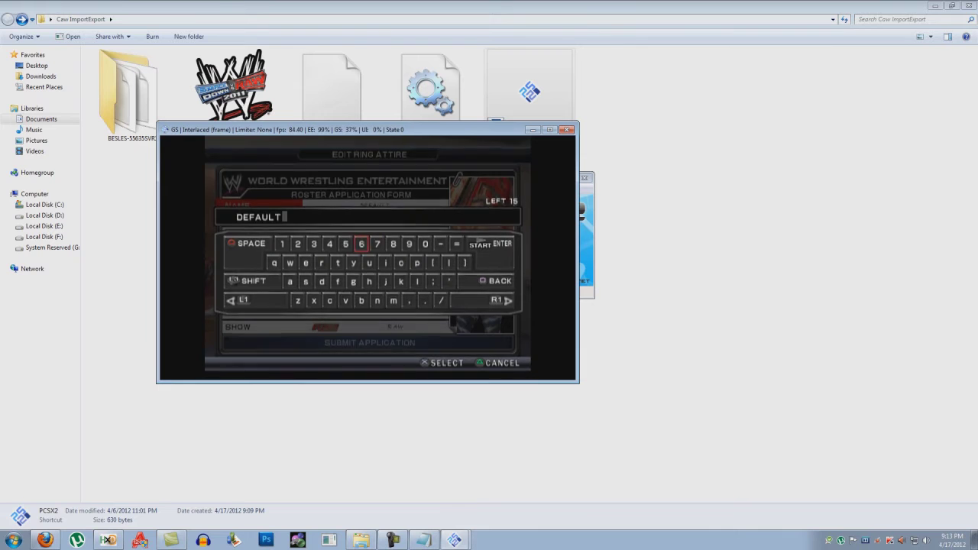
key("BackSpace")
key("BackSpace")
key("BackSpace")
key("BackSpace")
key("BackSpace")
key("BackSpace")
key("BackSpace")
key("Down")
key("Down")
key("Left")
key("Left")
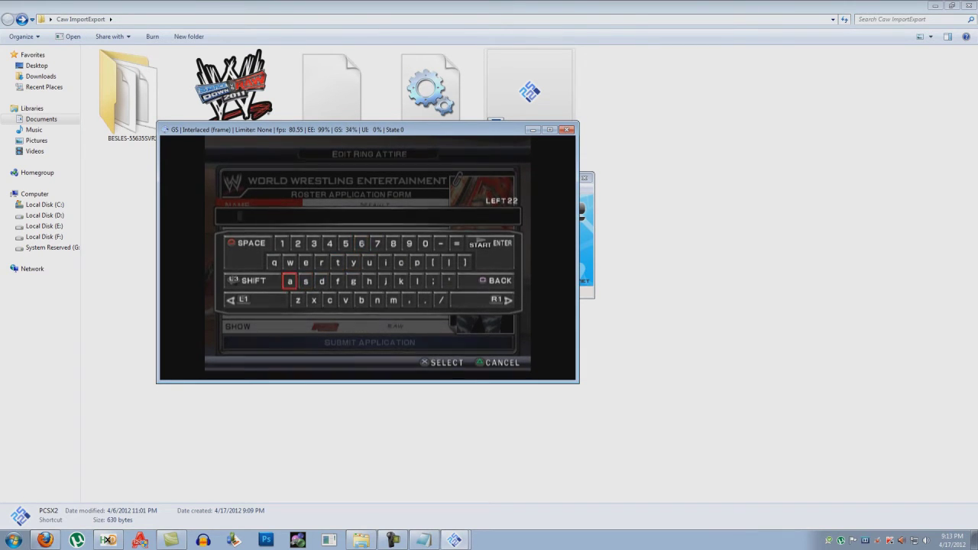
type("asa")
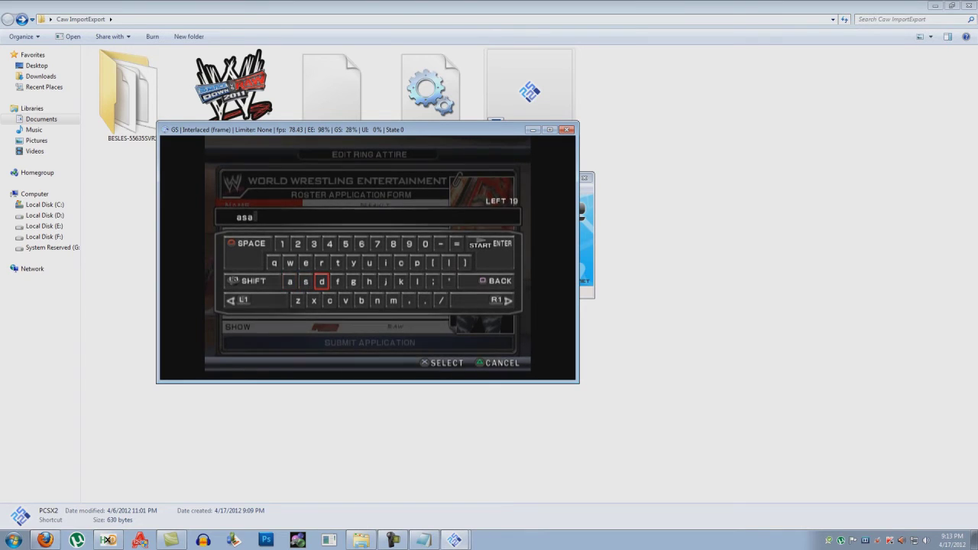
key("Up")
key("x")
key("Return")
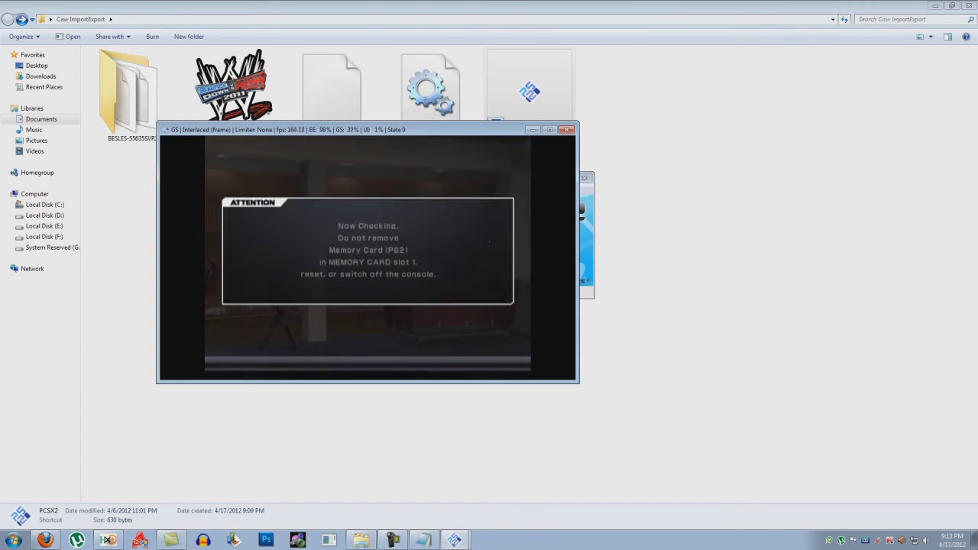
Save the created superstar to memory card slot 1, agreeing to overwrite the existing SmackDown vs. RAW 2011 data
key("alt+Tab")
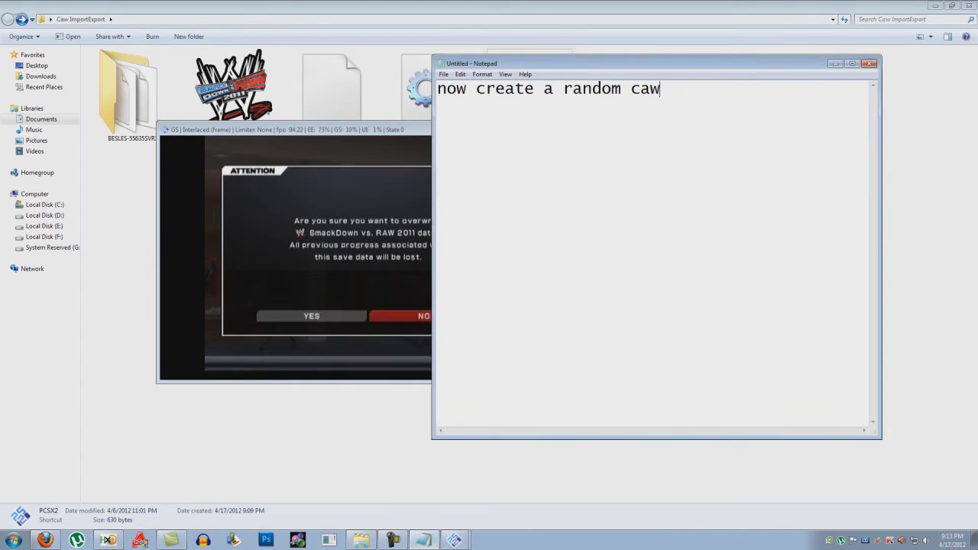
key("alt+Tab")
key("Return")
key("Return")
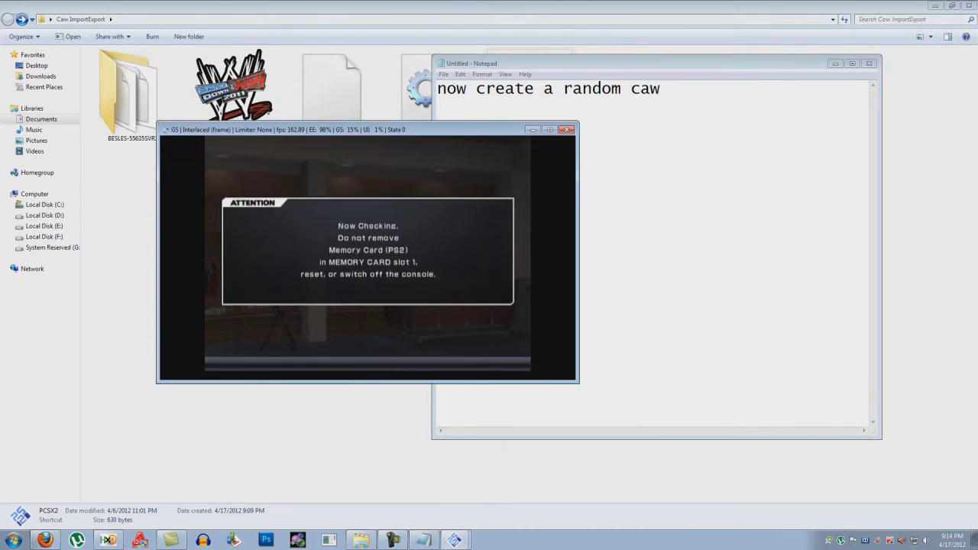
key("Left")
key("Return")
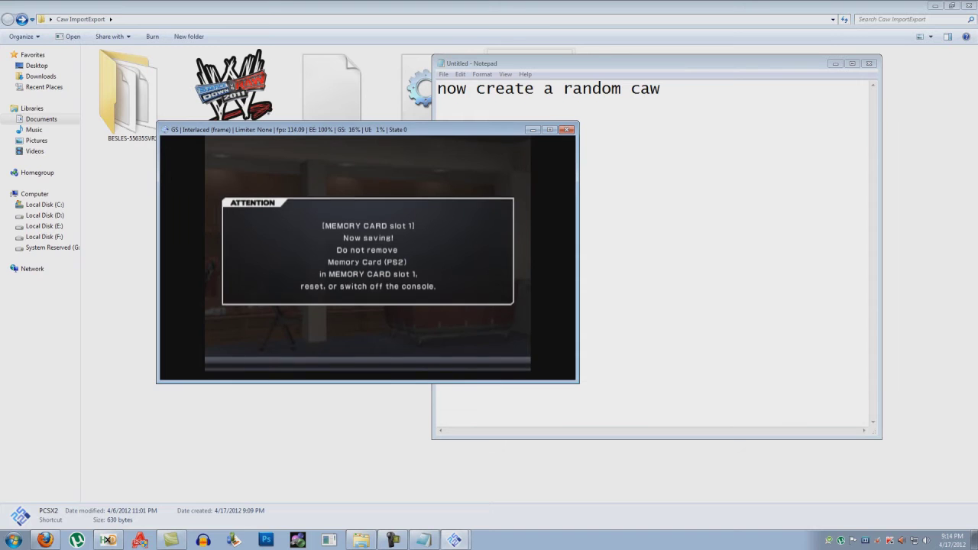
Replace the Notepad note with one naming the created wrestler and ending "ok lets open hxd and then select ram", and minimize Notepad
left_click_drag(662, 89, 439, 89)
type("a created as")
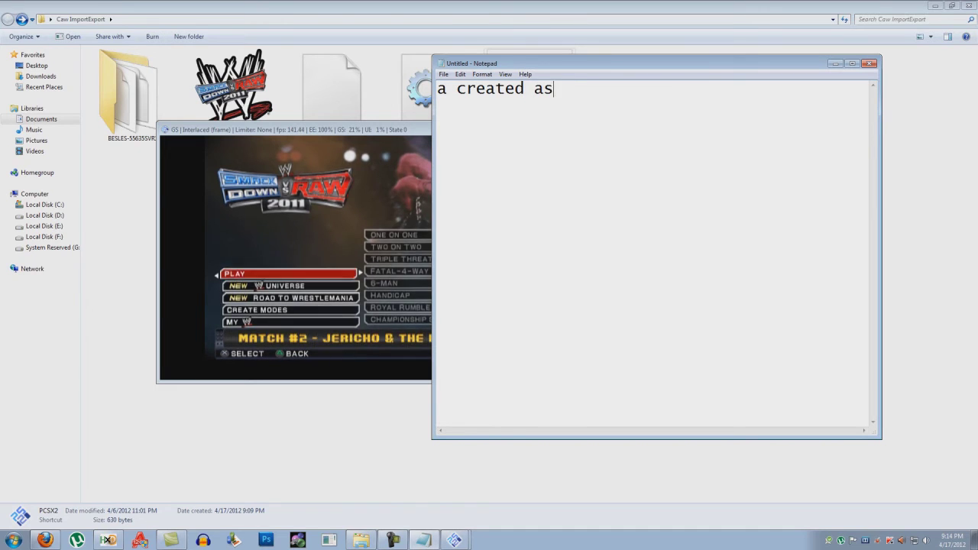
type("ad ok lets o")
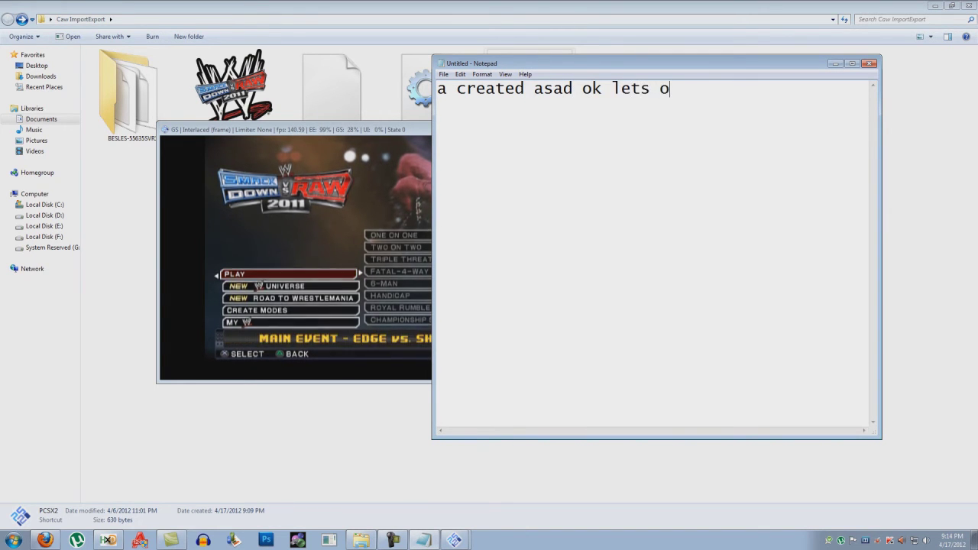
type("pen hx")
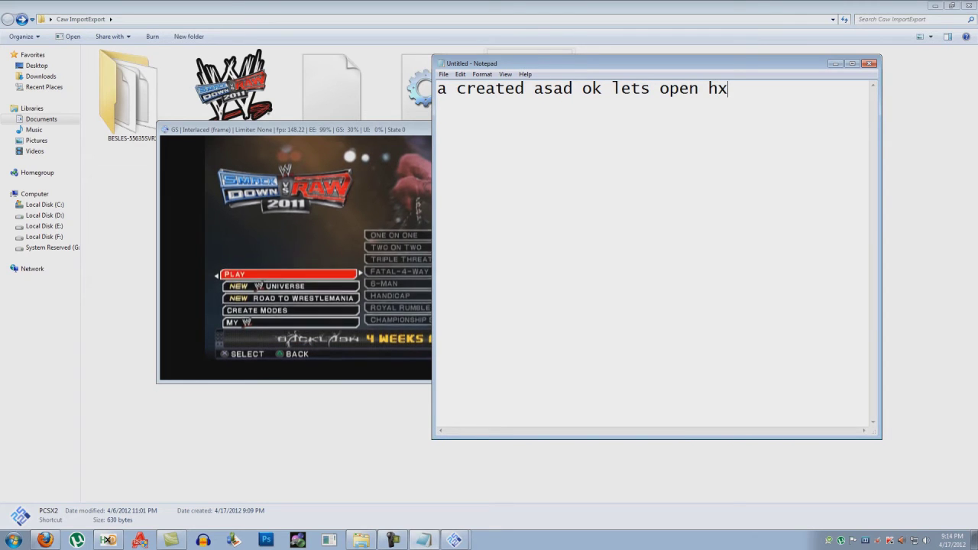
type("d and t")
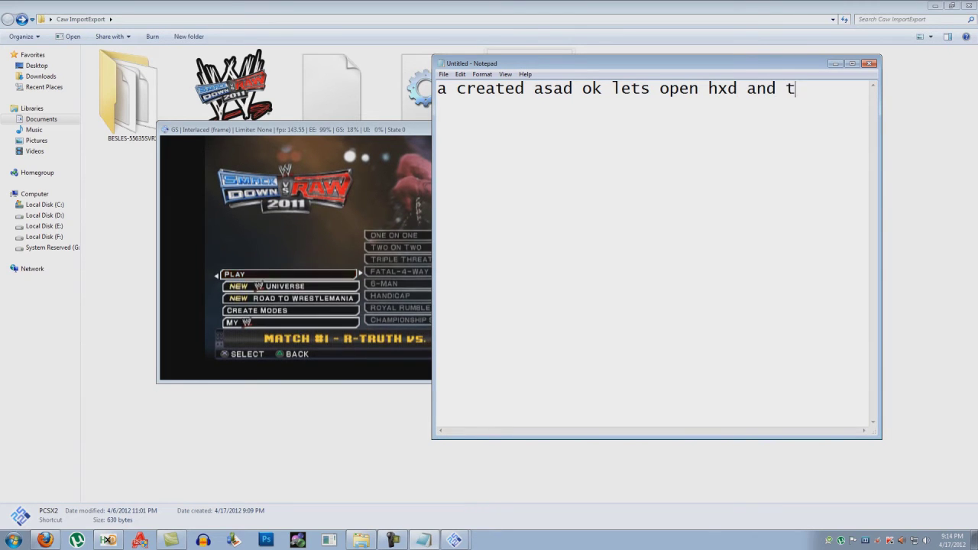
type("hen select")
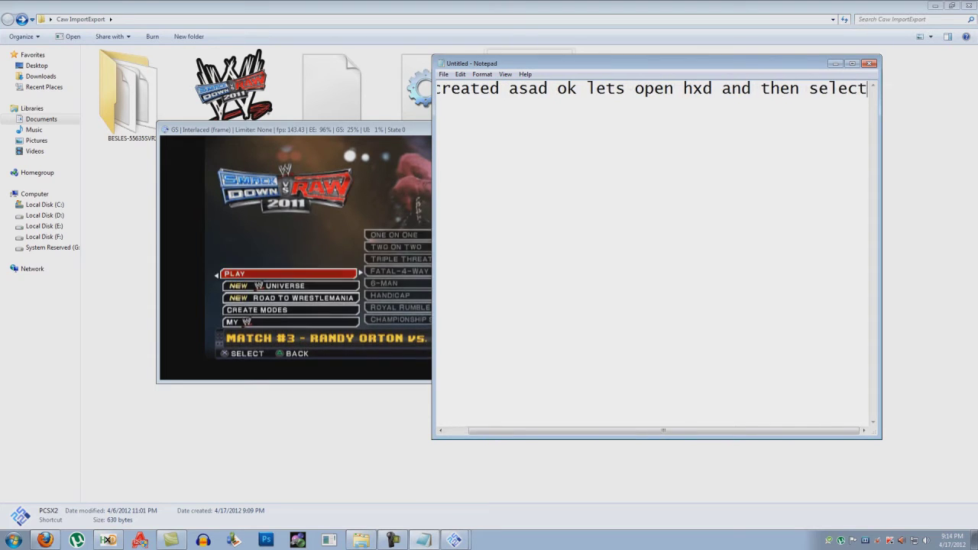
key("Home")
type("ram")
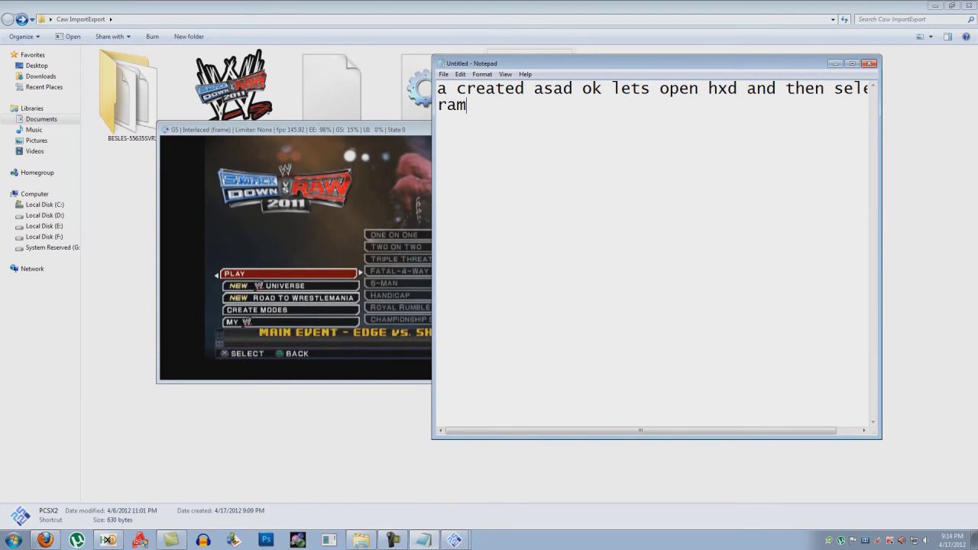
key("super+Down")
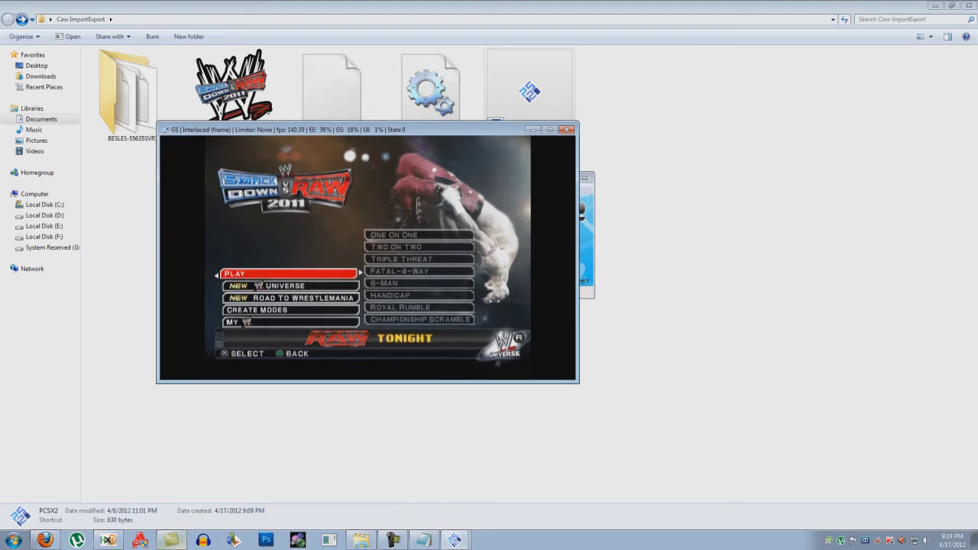
Switch to HxD and open the main memory (RAM) of the pcsx2.exe process
key("alt+Tab")
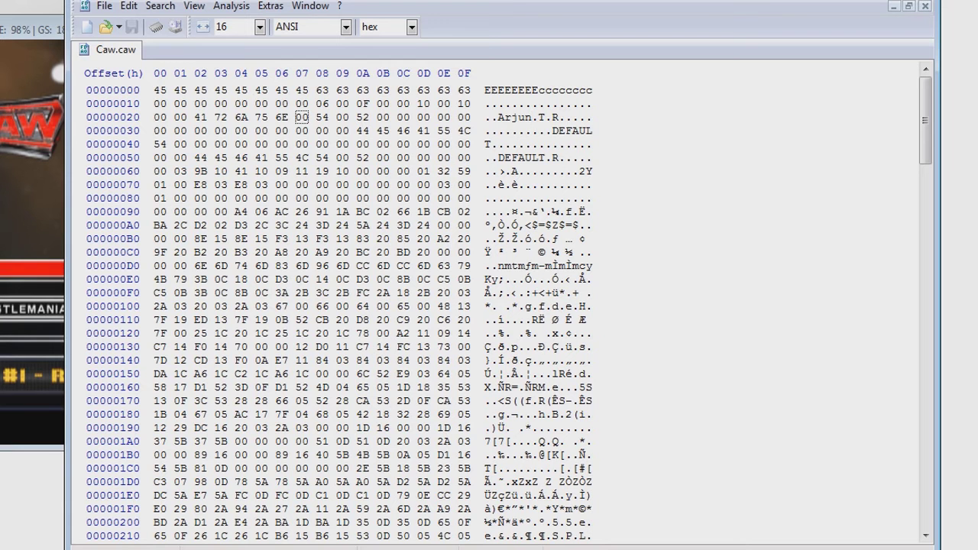
left_click(270, 6)
left_click(296, 25)
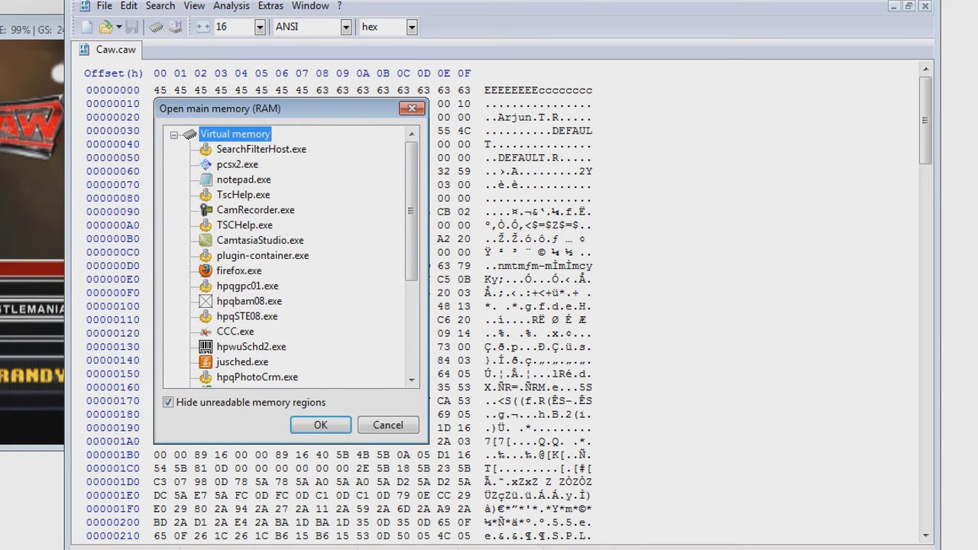
double_click(238, 165)
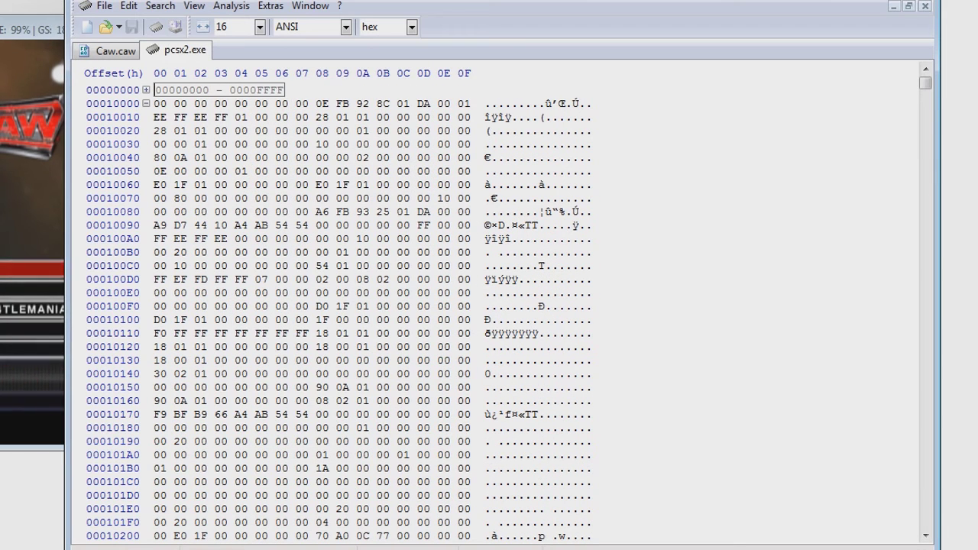
Search forward through the pcsx2.exe memory for the created wrestler's name as a text-string
key("ctrl+f")
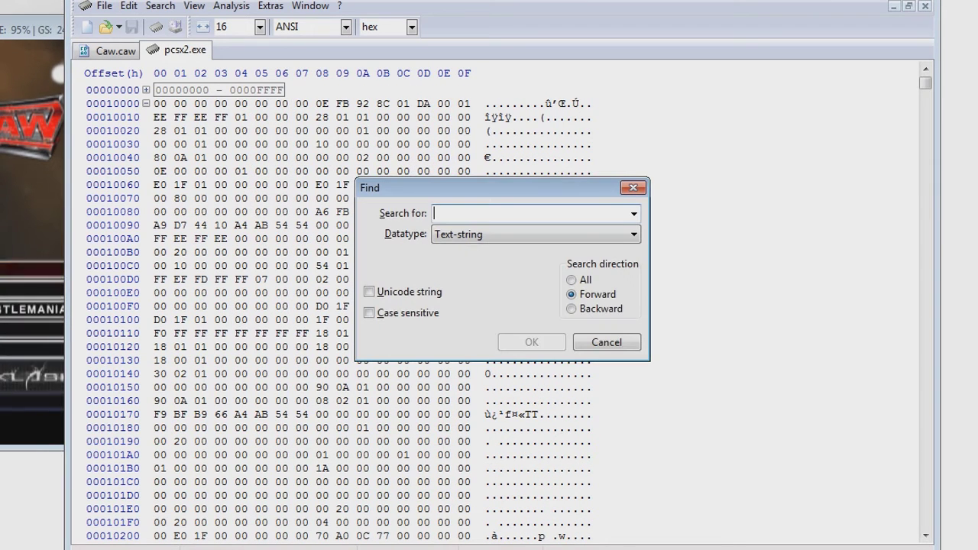
key("ctrl+v")
key("ctrl+a")
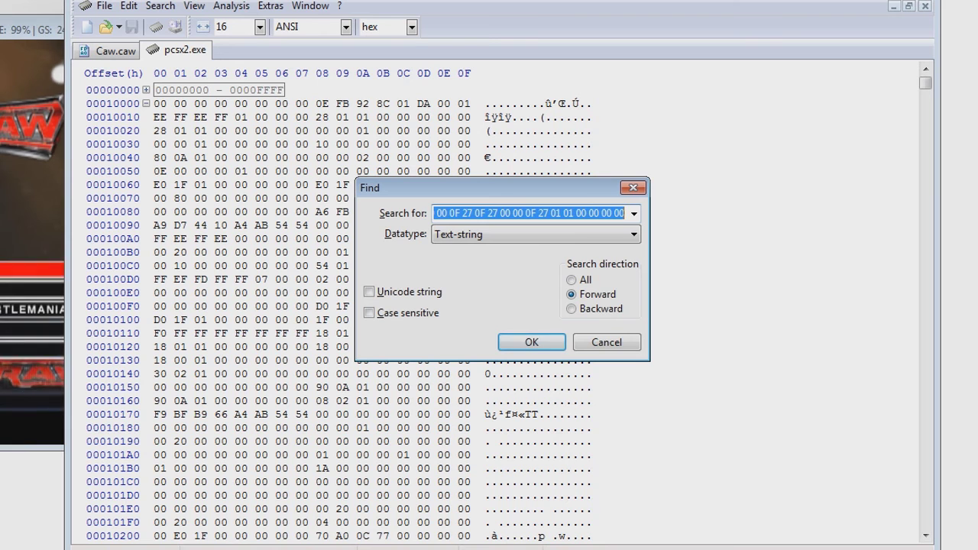
type("asad")
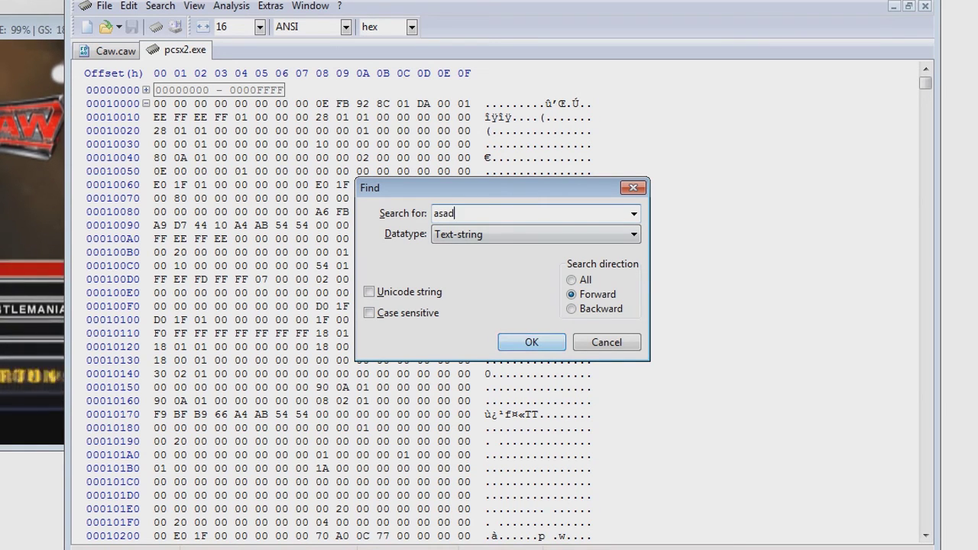
key("Return")
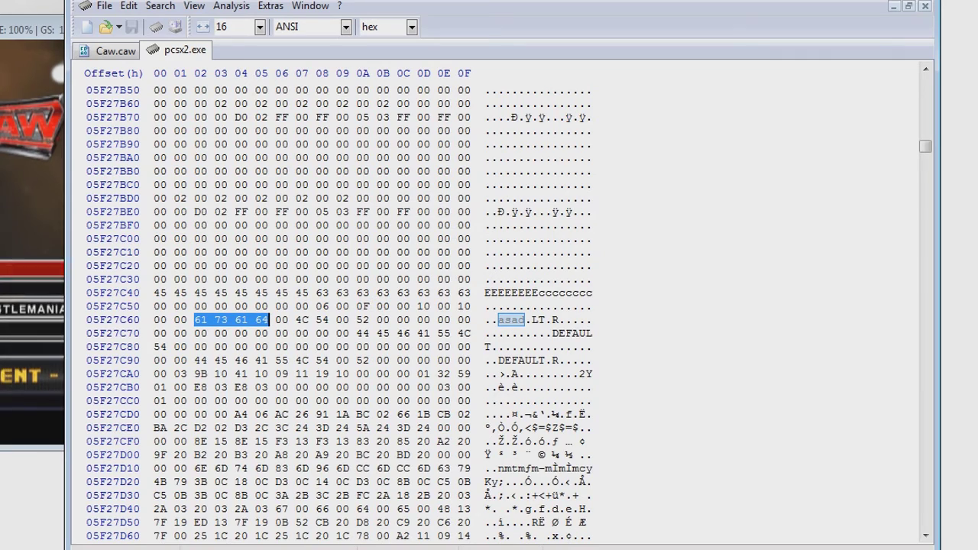
Bring up Notepad beside the hex data and replace its note with "you see the caw structure EEEEEEE its the caw attributes 50 50 50 like that"
key("alt+Tab")
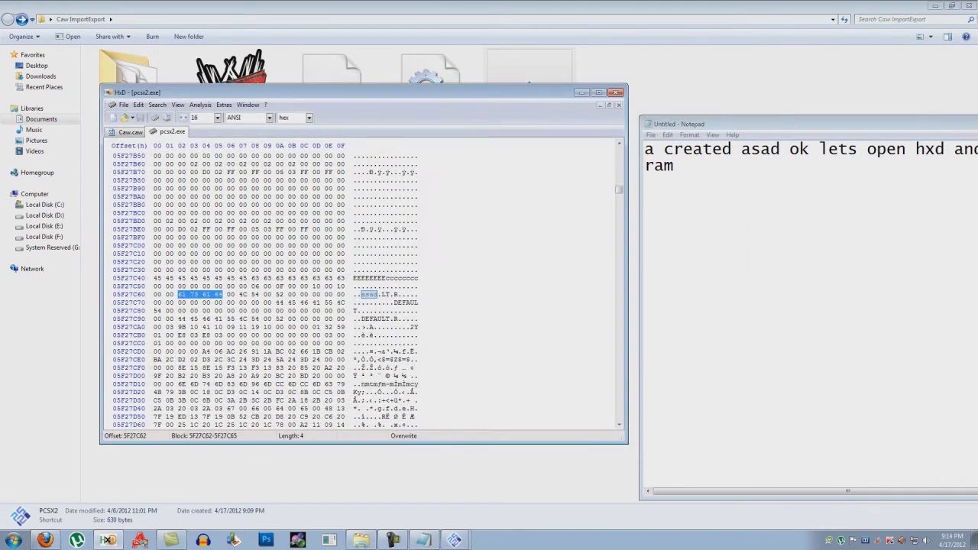
left_click_drag(787, 123, 641, 95)
key("ctrl+a")
type("you see the caw")
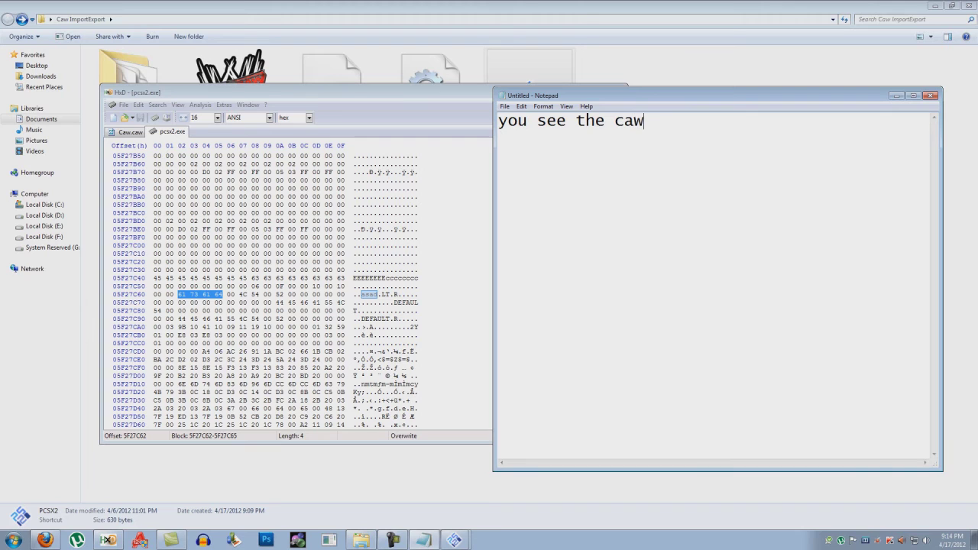
type(" structure")
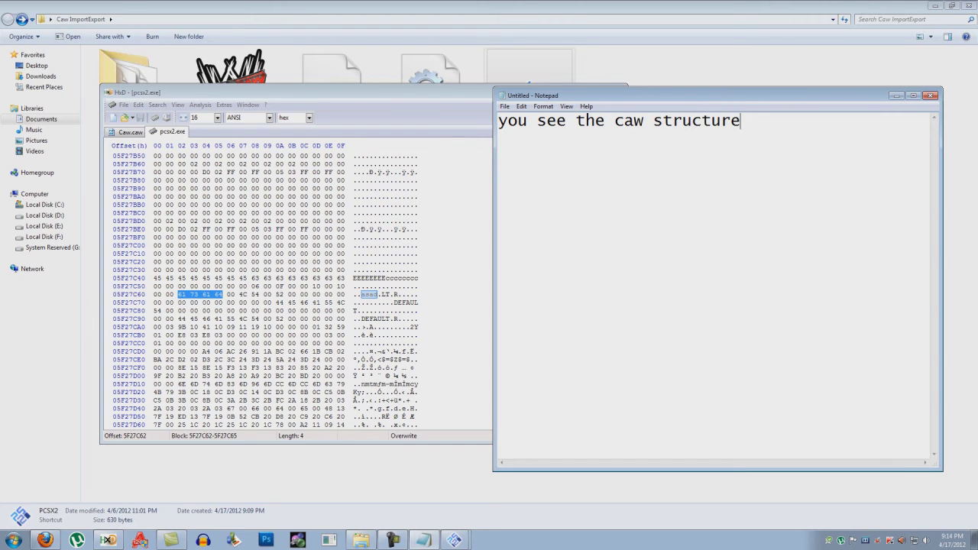
type(" EEEEEEE its")
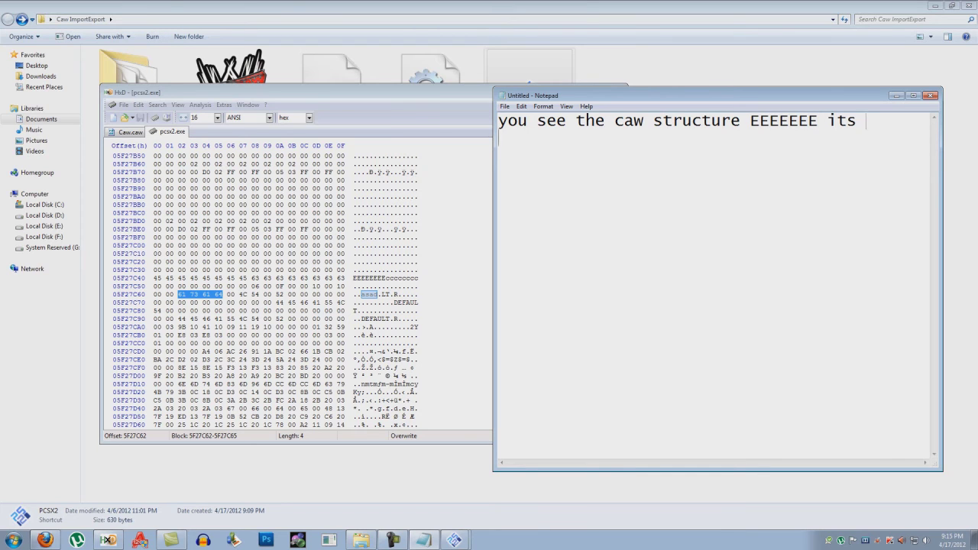
type("he caw attributes")
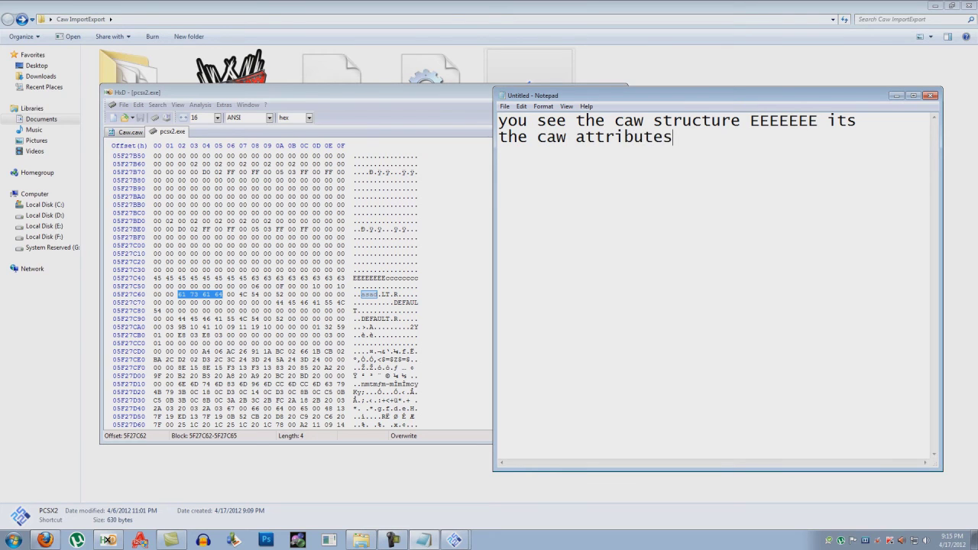
type(" 50 505")
key("BackSpace")
type("59")
key("BackSpace")
key("BackSpace")
type("0 like that")
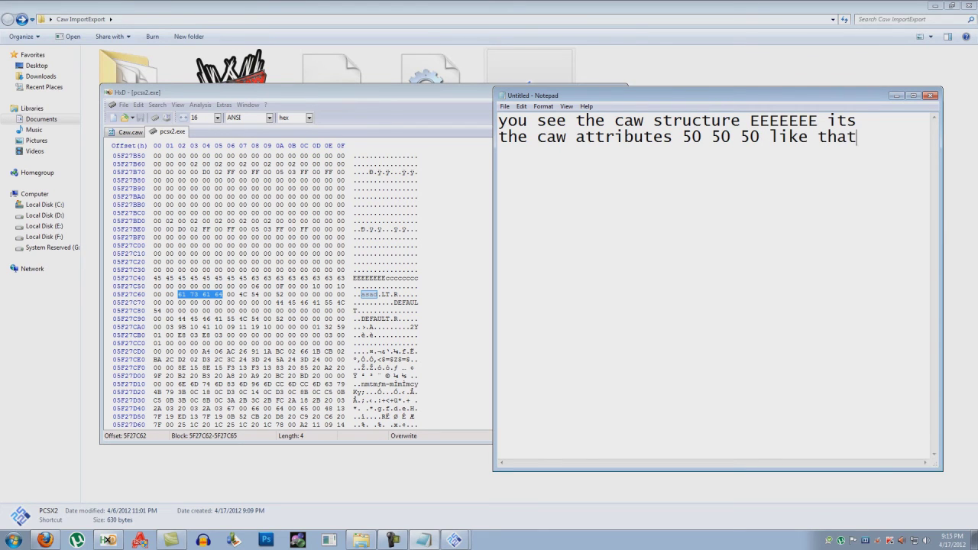
Replace the note with "each caw is 8b0 so do like me", selecting all bytes of Caw.caw in HxD to check their length
key("ctrl+a")
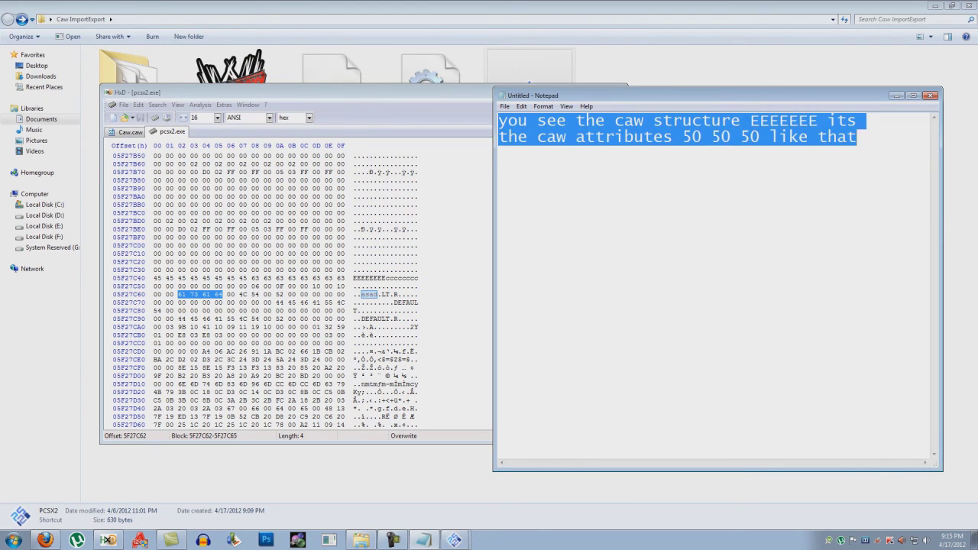
key("BackSpace")
key("BackSpace")
key("BackSpace")
type("each caw")
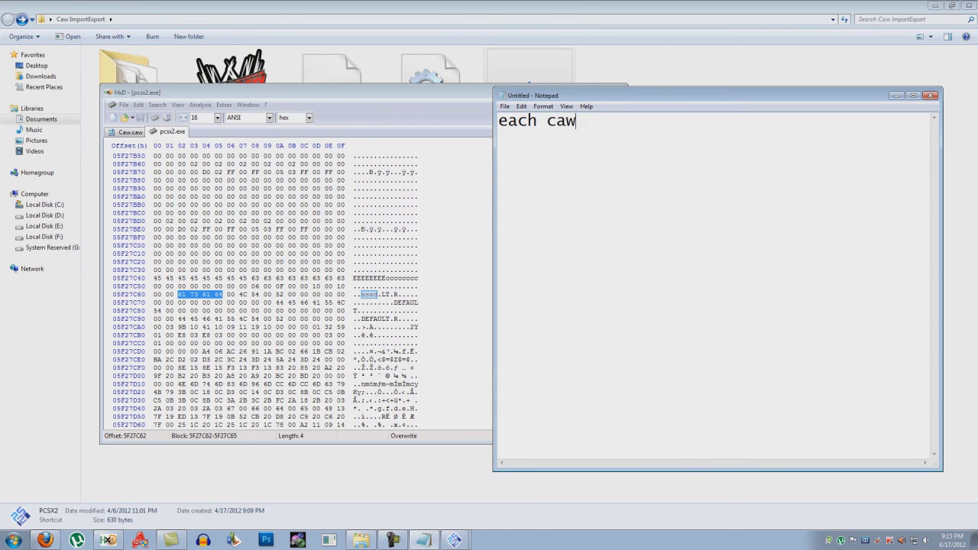
left_click(130, 132)
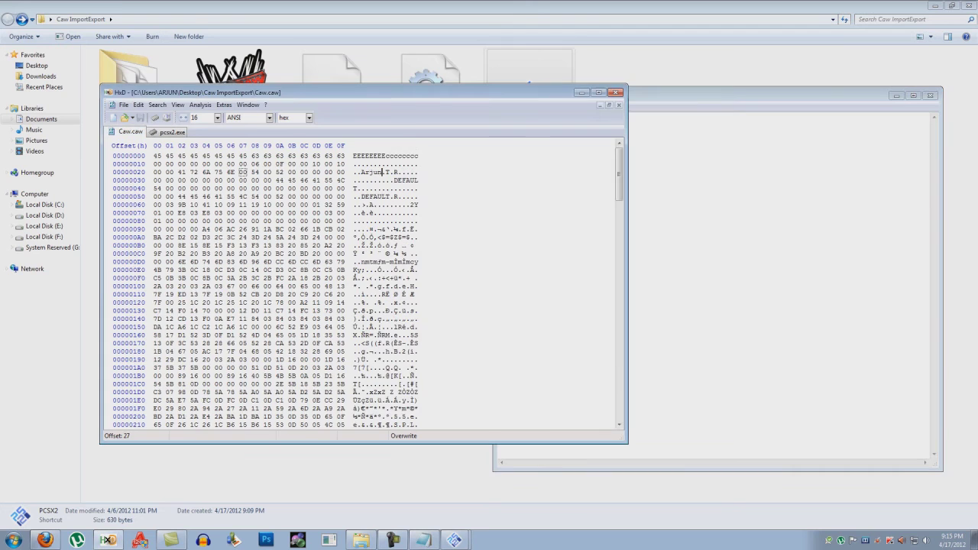
key("ctrl+a")
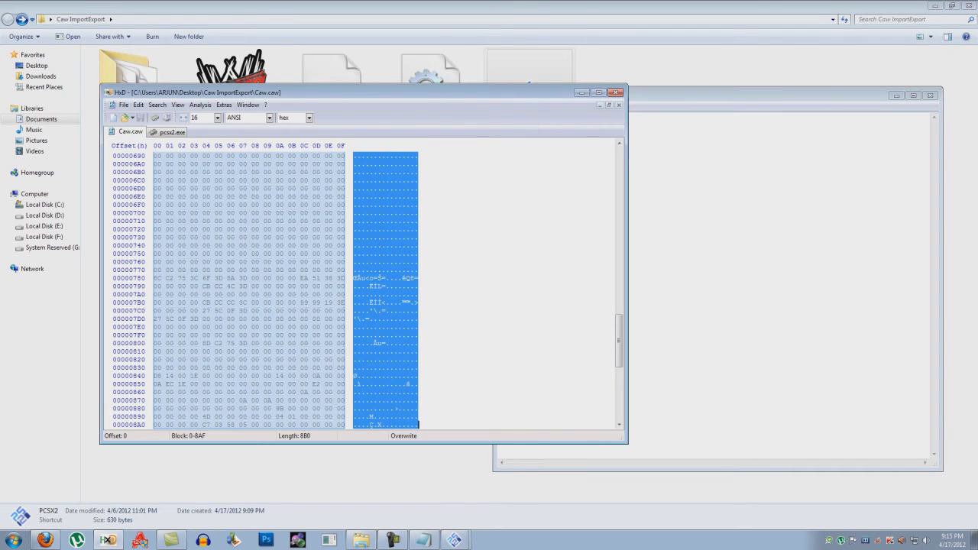
key("alt+Tab")
type("8b")
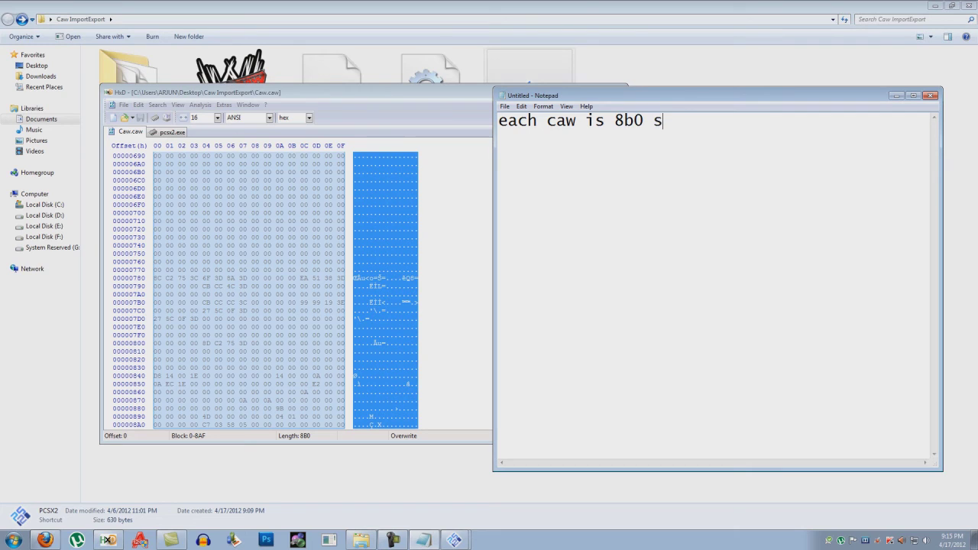
type("0 so do like me")
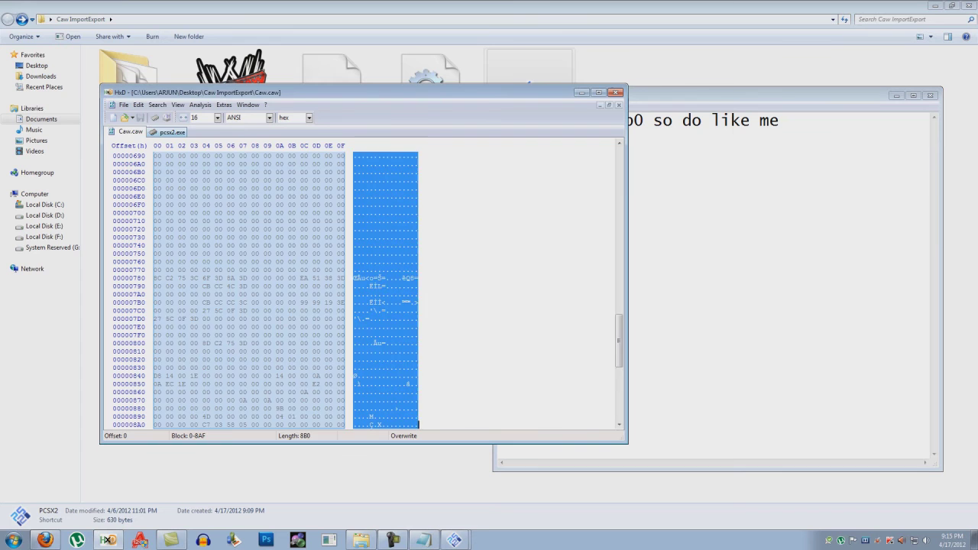
Place the cursor at the start of the EEEEEEEE run in pcsx2.exe memory and change the note to "select 8b0 from eeee"
key("ctrl+Tab")
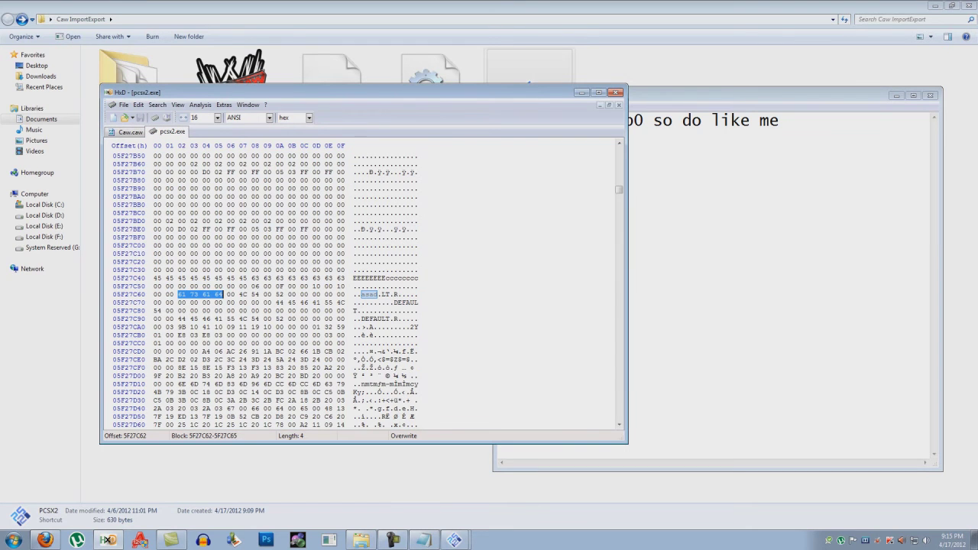
left_click(354, 278)
scroll(355, 279, "down", 2)
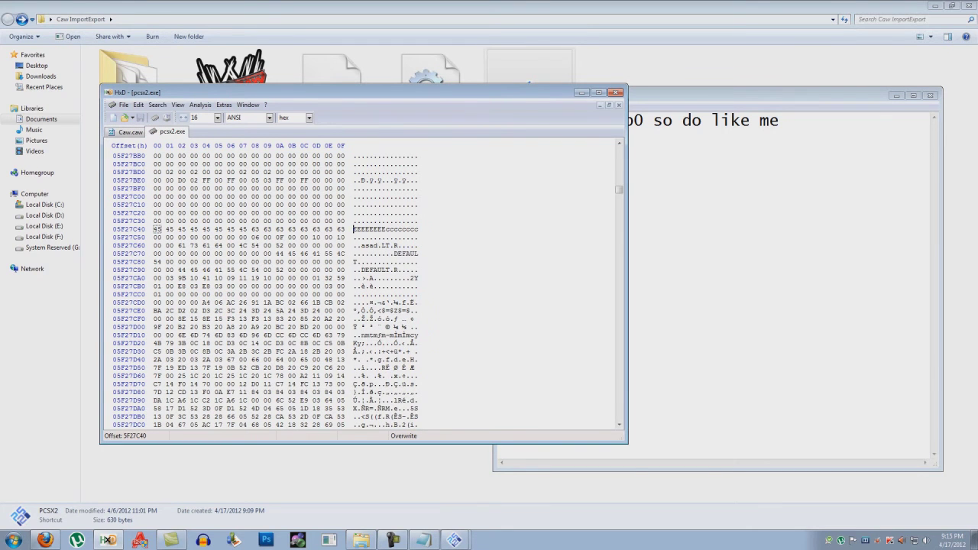
left_click_drag(781, 121, 499, 121)
type("select 8b0 from eeee")
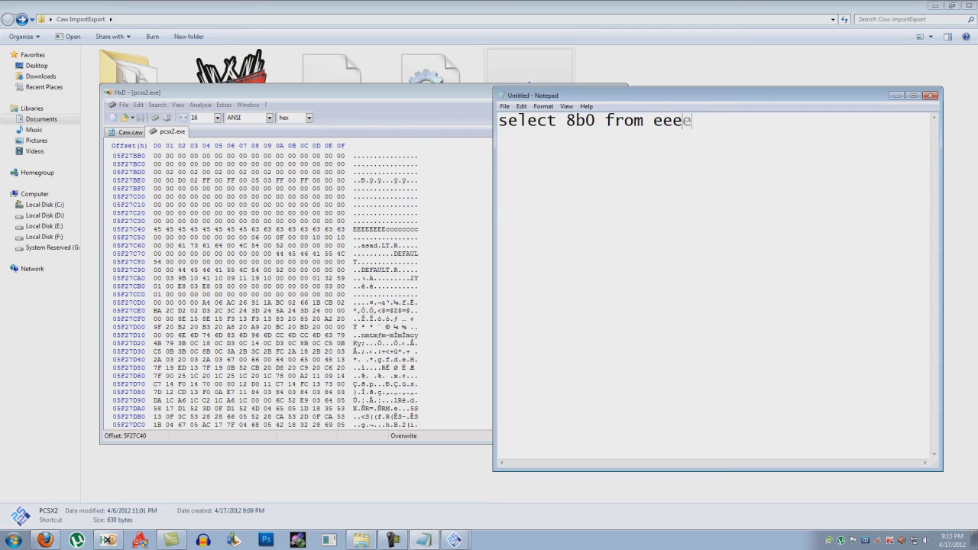
Select the created wrestler's 8B0-byte block in pcsx2.exe memory, from offset 5F27C40 to 5F284EF
key("alt+Tab")
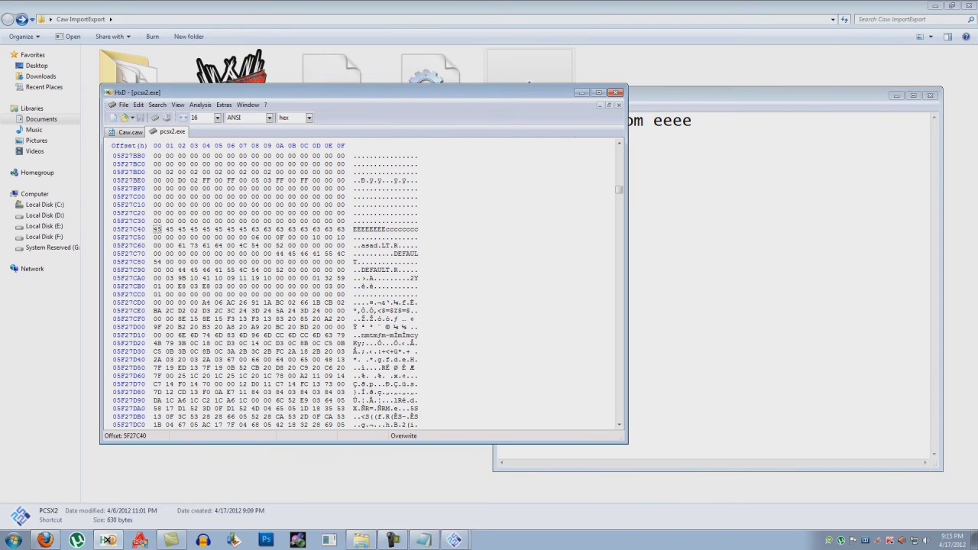
scroll(372, 236, "down", 11)
left_click_drag(354, 229, 418, 328)
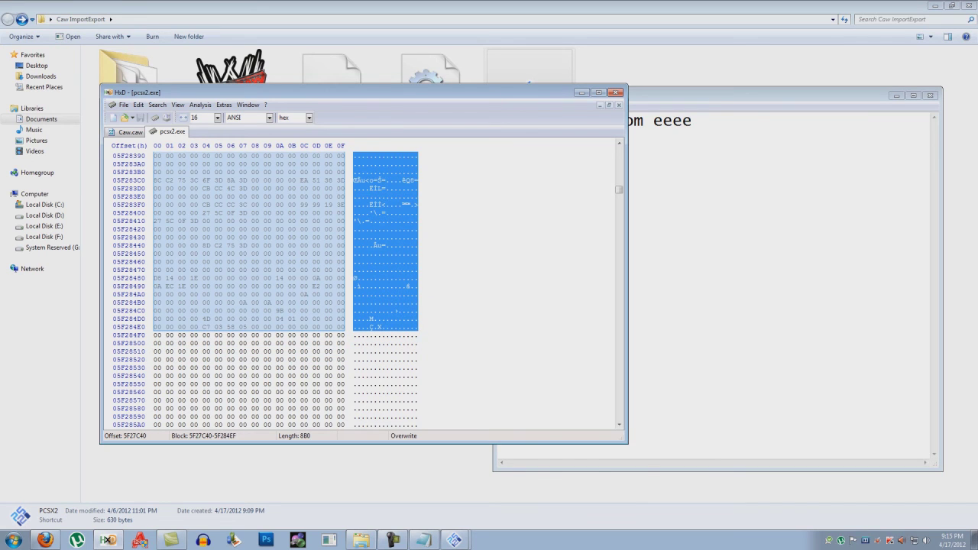
Return to Notepad and replace the note with one beginning "now paste"
left_click(422, 540)
key("ctrl+a")
key("BackSpace")
type("now paste th")
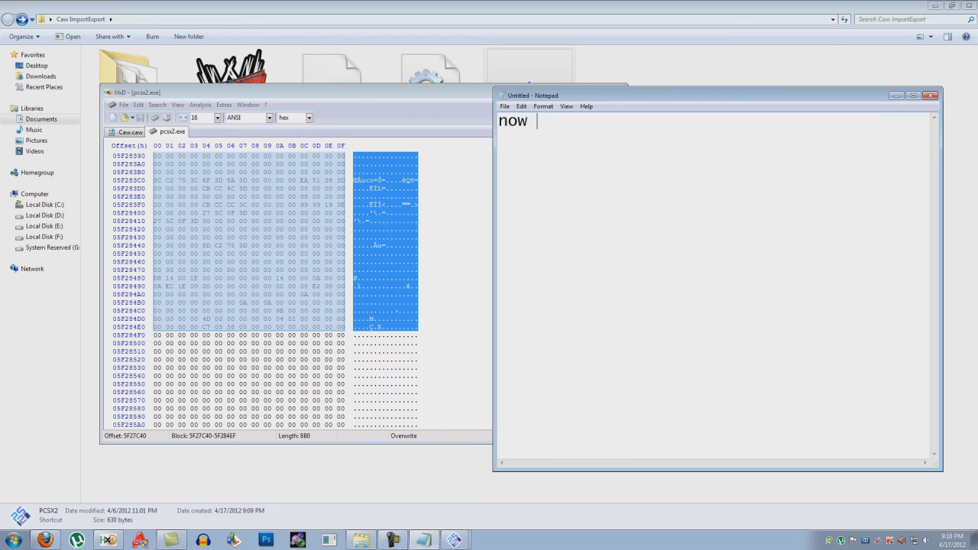